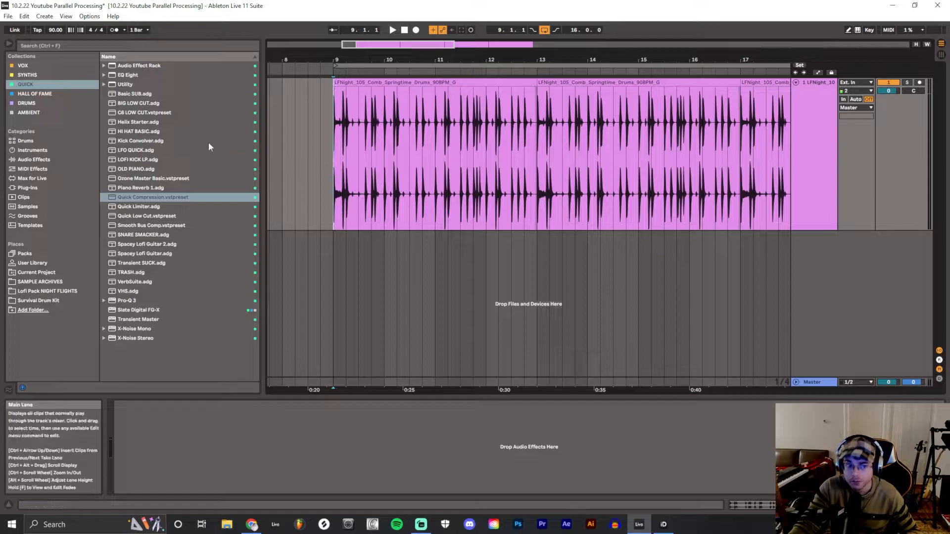
Load ValhallaVintageVerb from the Hall of Fame collection directly on the drum track and set its mix to 26%
{"action": "left_click", "coordinate": [47, 93]}
{"action": "double_click", "coordinate": [149, 299]}
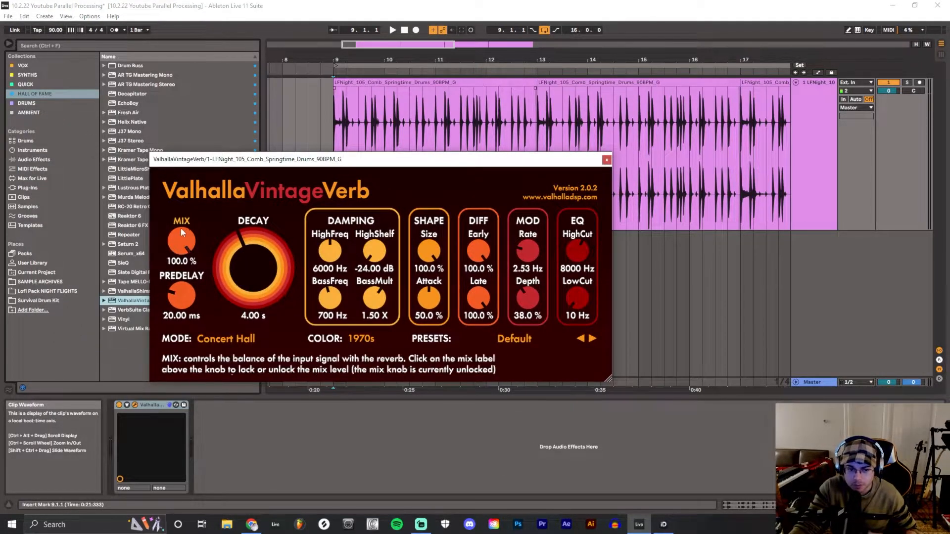
{"action": "left_click_drag", "start_coordinate": [182, 238], "coordinate": [187, 330]}
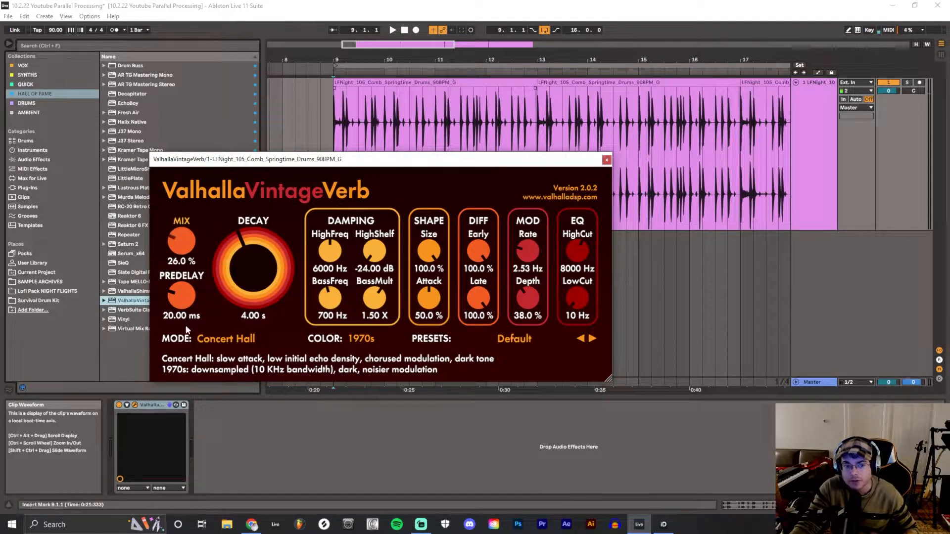
{"action": "left_click_drag", "start_coordinate": [553, 160], "coordinate": [593, 152]}
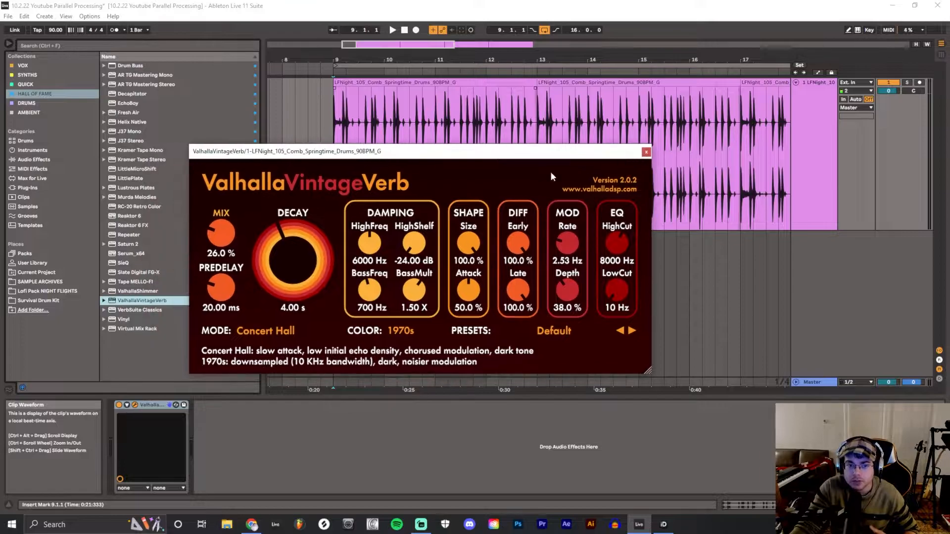
Load the Quick Compression preset after the reverb and arrange the CLA-2A and reverb windows so both can be seen
{"action": "left_click", "coordinate": [35, 85]}
{"action": "left_click_drag", "start_coordinate": [219, 154], "coordinate": [356, 153]}
{"action": "double_click", "coordinate": [149, 197]}
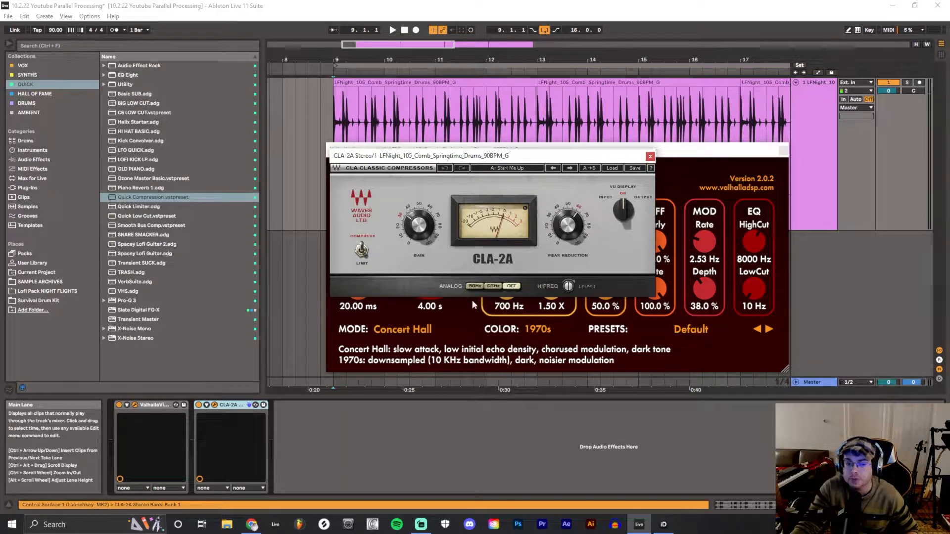
{"action": "left_click_drag", "start_coordinate": [579, 155], "coordinate": [260, 239]}
{"action": "left_click_drag", "start_coordinate": [332, 239], "coordinate": [517, 232]}
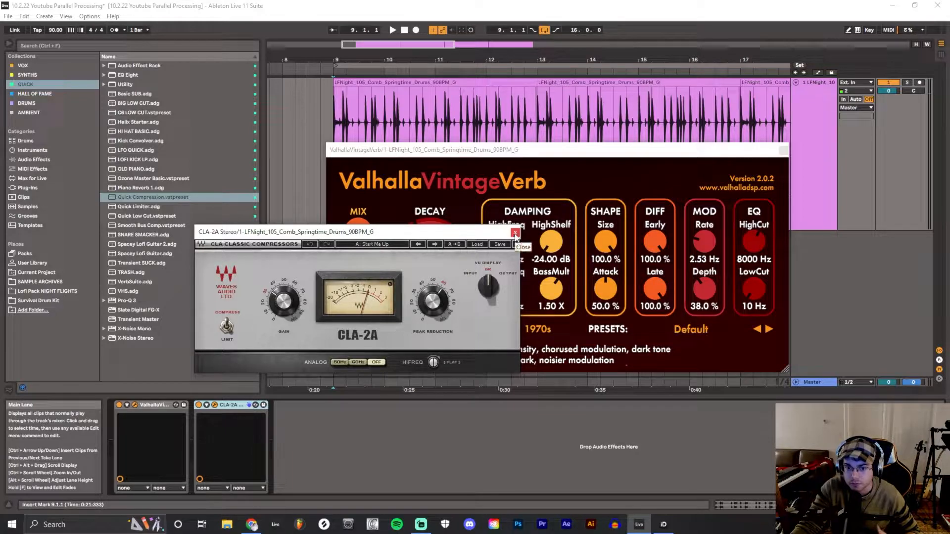
{"action": "left_click_drag", "start_coordinate": [490, 237], "coordinate": [528, 285]}
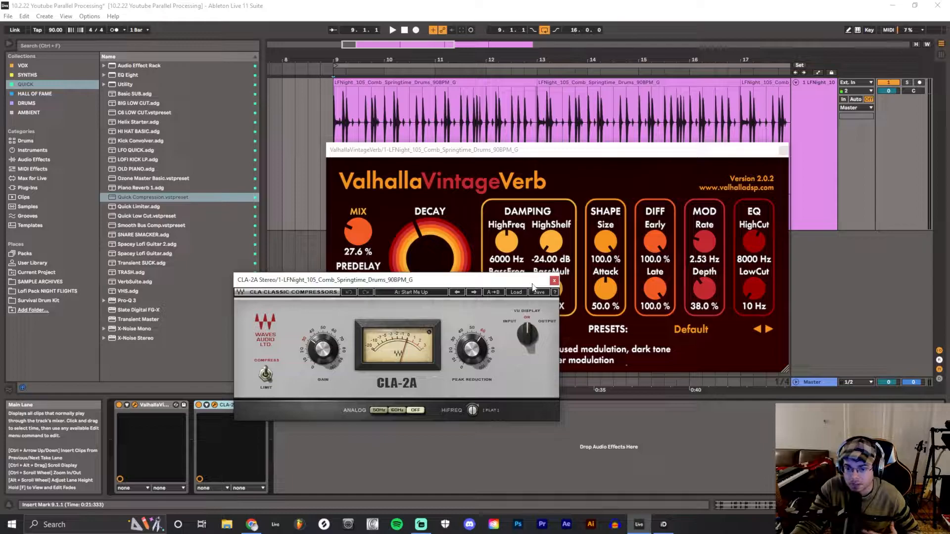
Close both plug-in windows and delete the ValhallaVintageVerb and CLA-2A devices from the drum track
{"action": "left_click", "coordinate": [554, 280]}
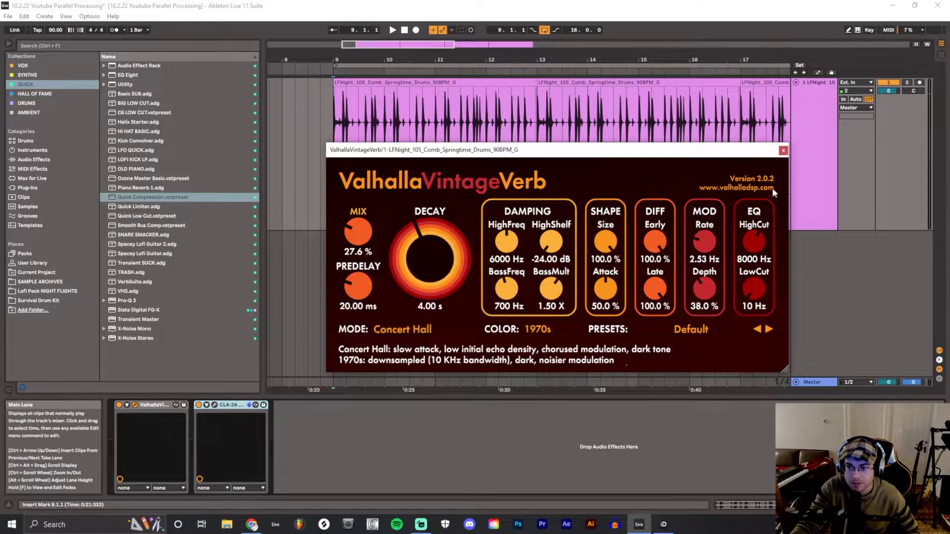
{"action": "left_click", "coordinate": [784, 151]}
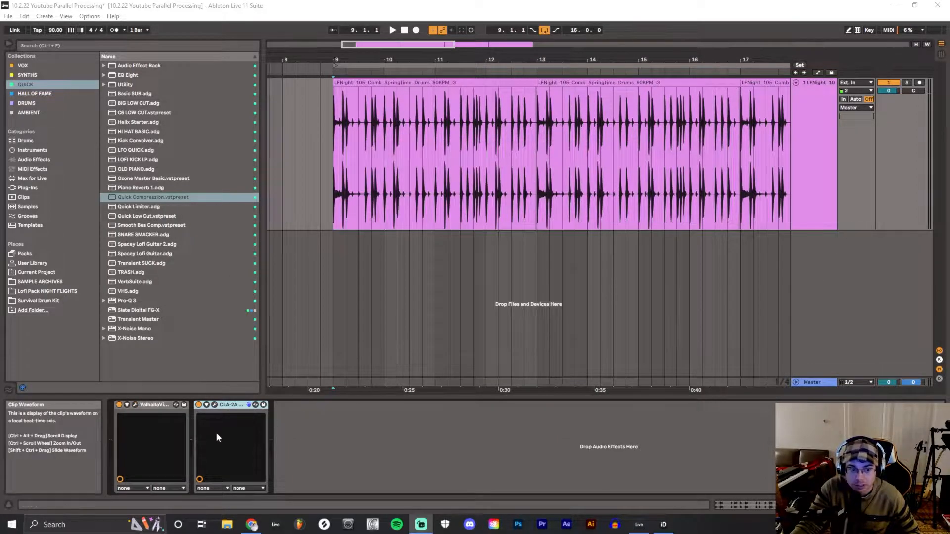
{"action": "left_click", "coordinate": [146, 405], "text": "shift"}
{"action": "key", "text": "Delete"}
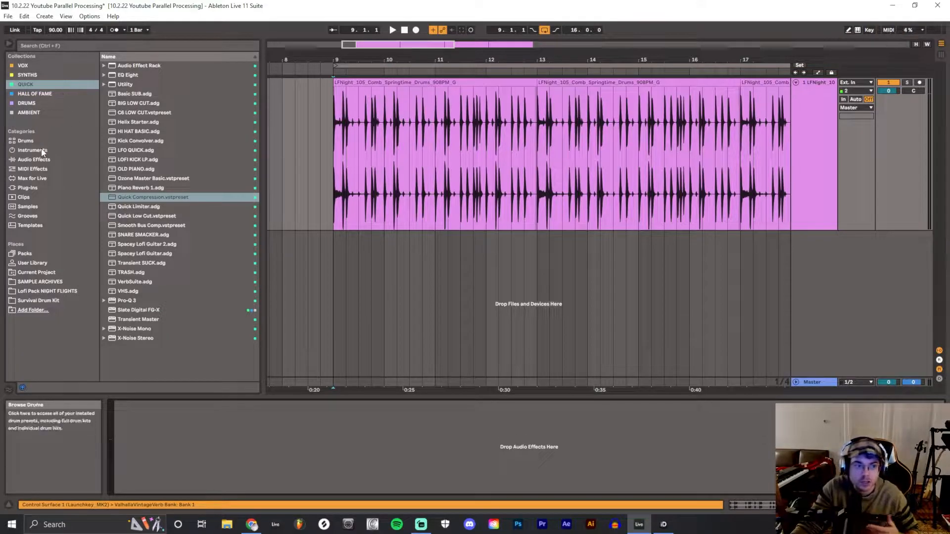
Add an Audio Effect Rack to the drum track, show its chain list and create an empty chain named Dry
{"action": "left_click", "coordinate": [34, 160]}
{"action": "left_click", "coordinate": [104, 132]}
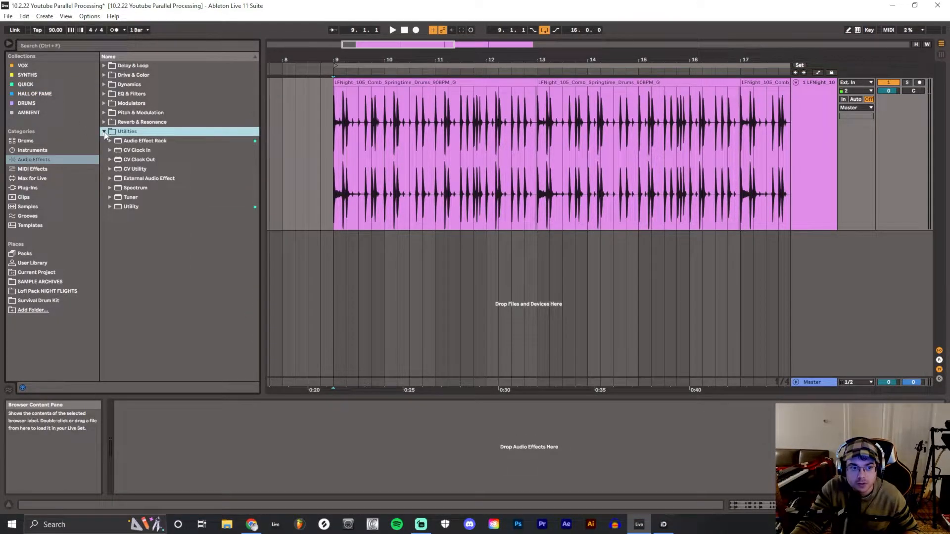
{"action": "double_click", "coordinate": [130, 141]}
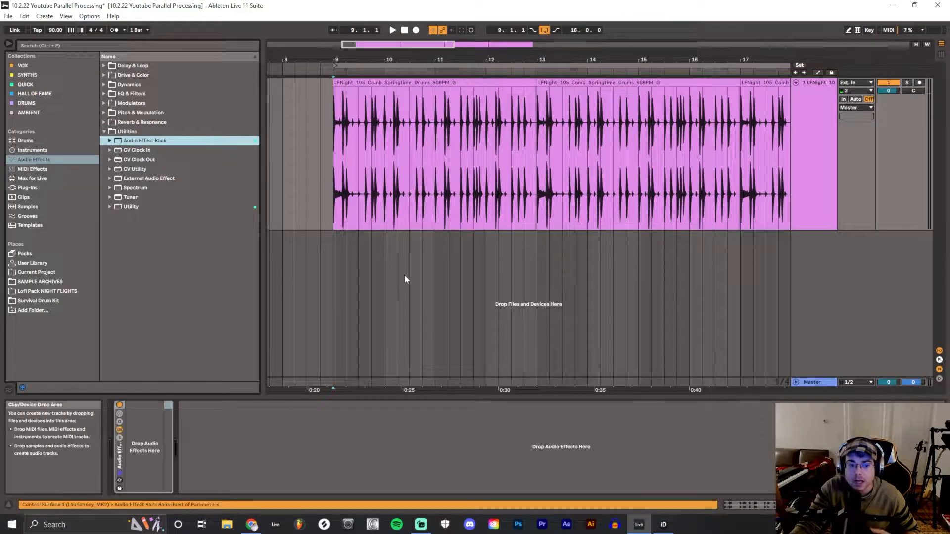
{"action": "left_click", "coordinate": [120, 438]}
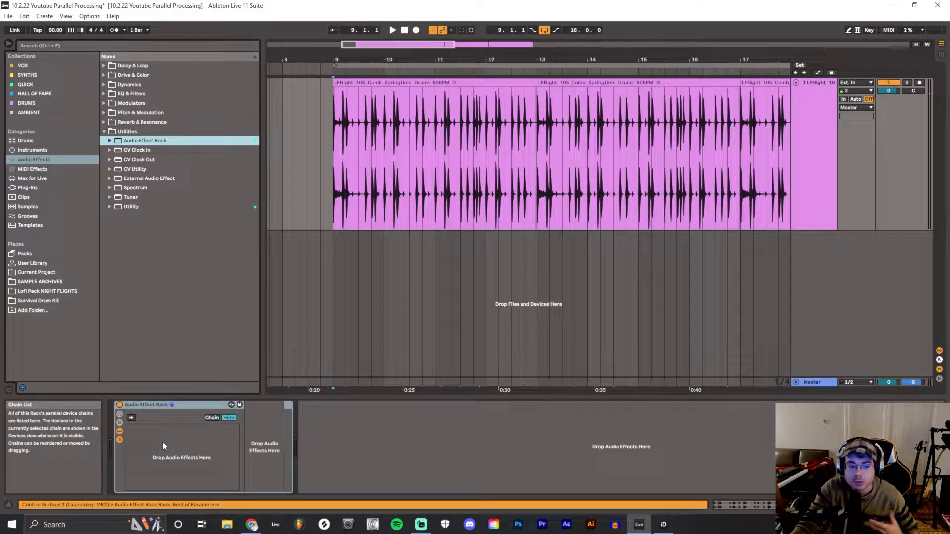
{"action": "left_click", "coordinate": [184, 447]}
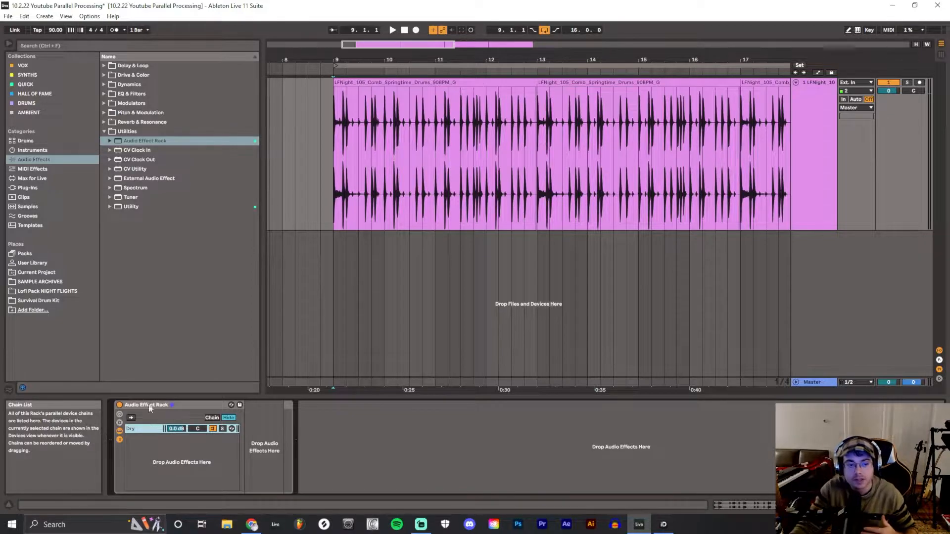
Add ValhallaVintageVerb to the rack as a second parallel chain below Dry and close the plug-in window
{"action": "left_click", "coordinate": [44, 85]}
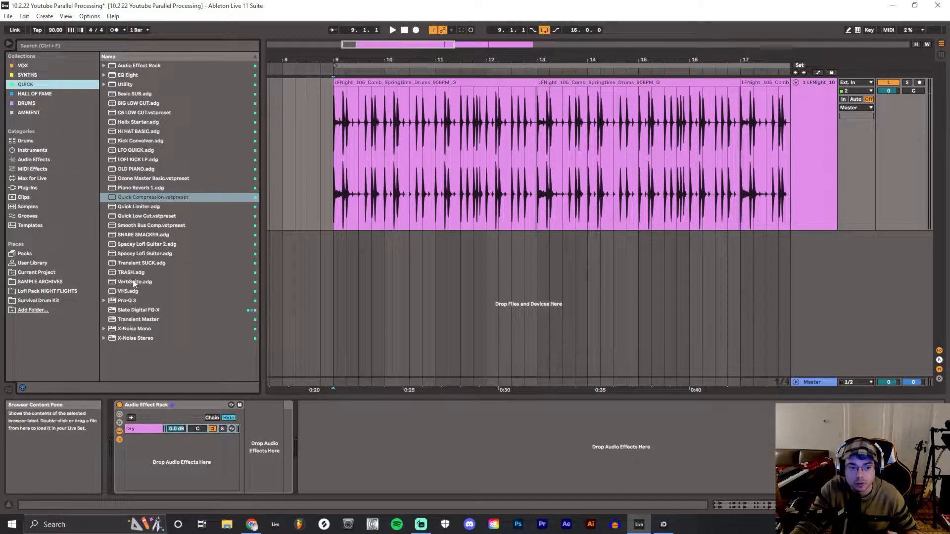
{"action": "left_click", "coordinate": [58, 96]}
{"action": "left_click_drag", "start_coordinate": [142, 300], "coordinate": [188, 458]}
{"action": "left_click_drag", "start_coordinate": [410, 296], "coordinate": [486, 160]}
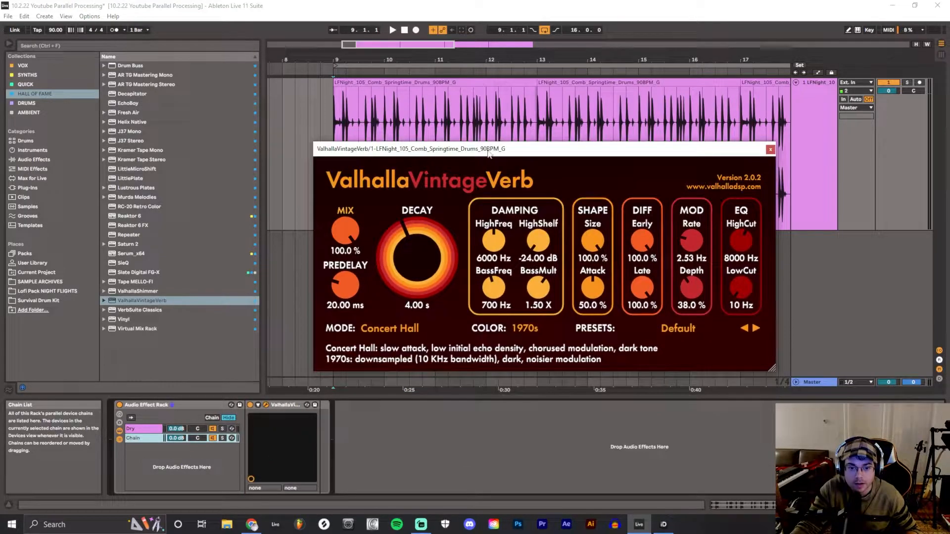
{"action": "left_click", "coordinate": [771, 149]}
Rename the chain that holds ValhallaVintageVerb as Reverb
{"action": "left_click", "coordinate": [142, 429]}
{"action": "left_click", "coordinate": [142, 438]}
{"action": "key", "text": "ctrl+r"}
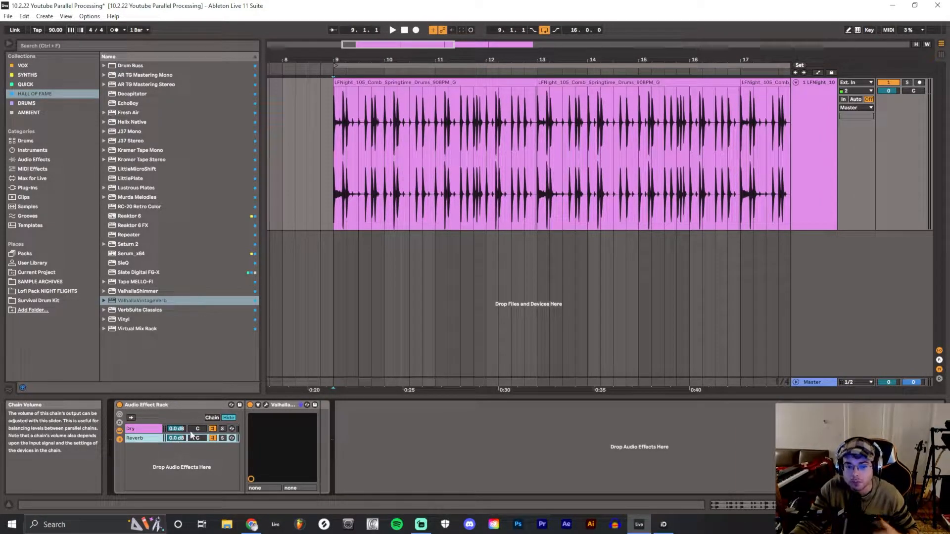
Play the drums with the Reverb chain muted, then reactivate it and lower its volume to -12.4 dB
{"action": "left_click", "coordinate": [216, 441]}
{"action": "left_click", "coordinate": [315, 186]}
{"action": "key", "text": "space"}
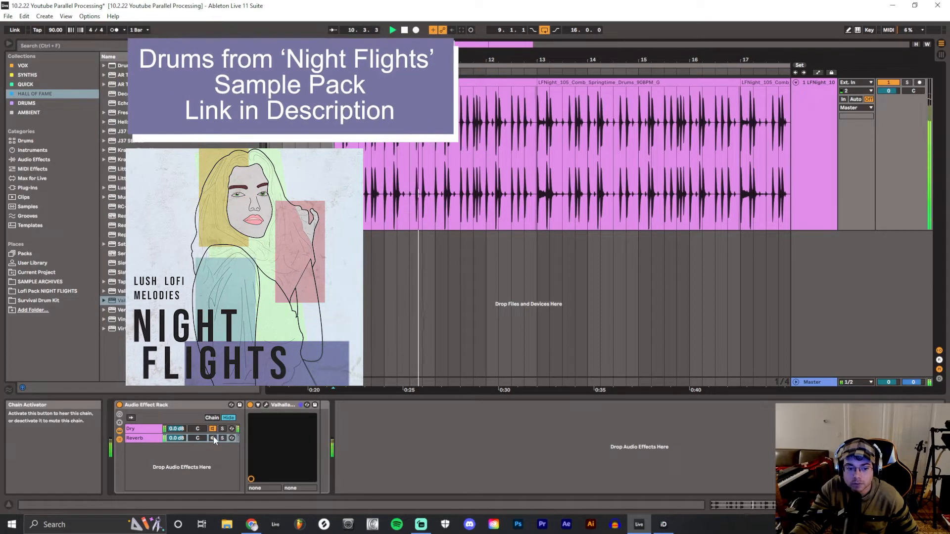
{"action": "left_click", "coordinate": [213, 438]}
{"action": "left_click_drag", "start_coordinate": [176, 438], "coordinate": [176, 470]}
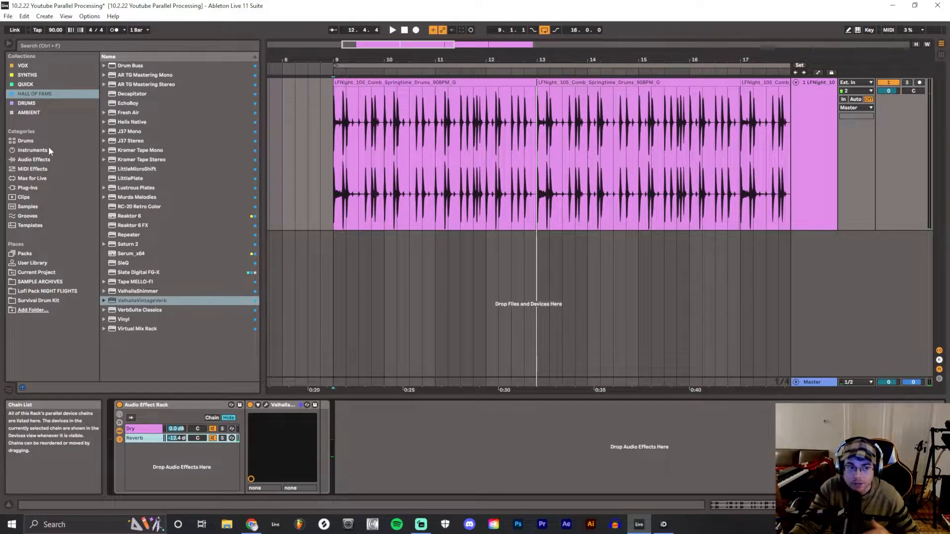
Add Pro-Q 3 from the Quick collection after the reverb in the Reverb chain and close its window
{"action": "left_click", "coordinate": [40, 85]}
{"action": "double_click", "coordinate": [146, 300]}
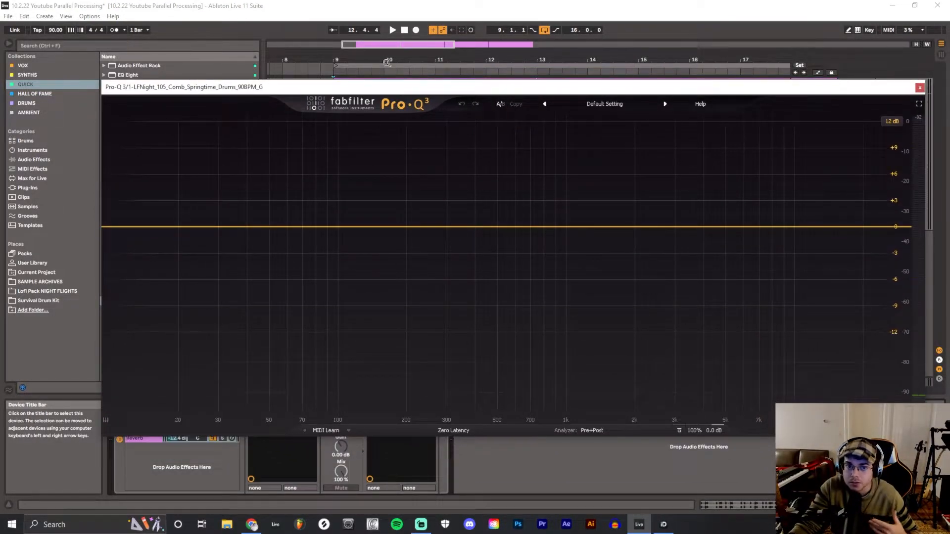
{"action": "left_click", "coordinate": [920, 88]}
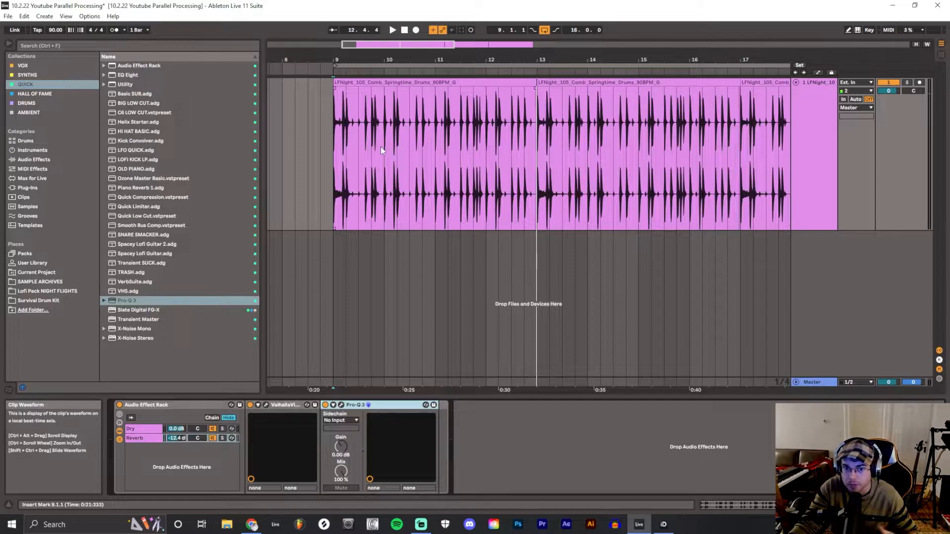
Create a low-cut band with a 24 dB/oct slope in Pro-Q 3 and raise its cutoff frequency
{"action": "left_click", "coordinate": [343, 405]}
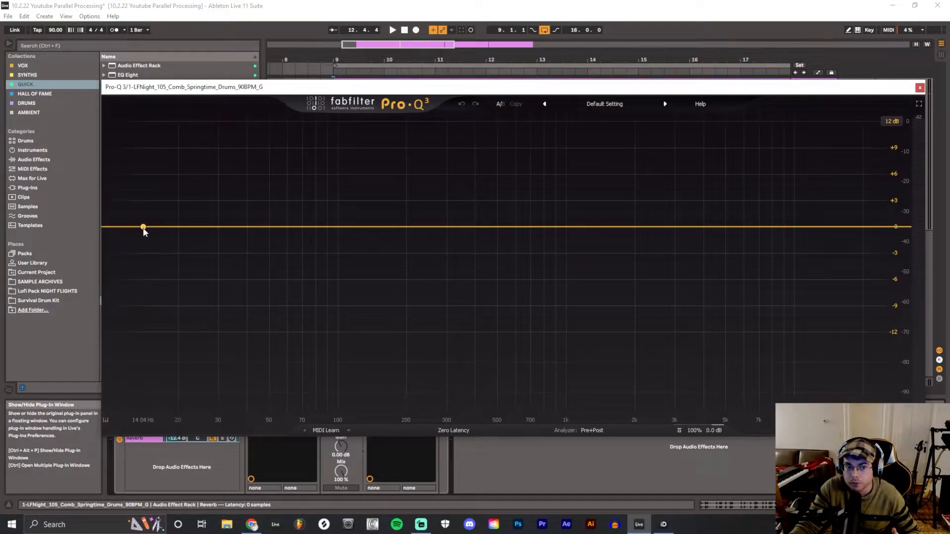
{"action": "left_click_drag", "start_coordinate": [144, 228], "coordinate": [176, 268]}
{"action": "left_click", "coordinate": [138, 382]}
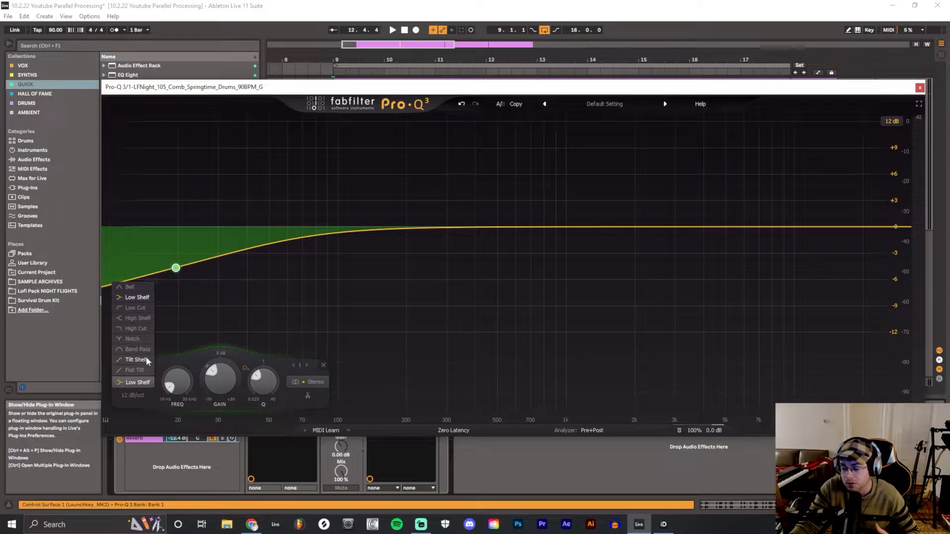
{"action": "left_click", "coordinate": [144, 308]}
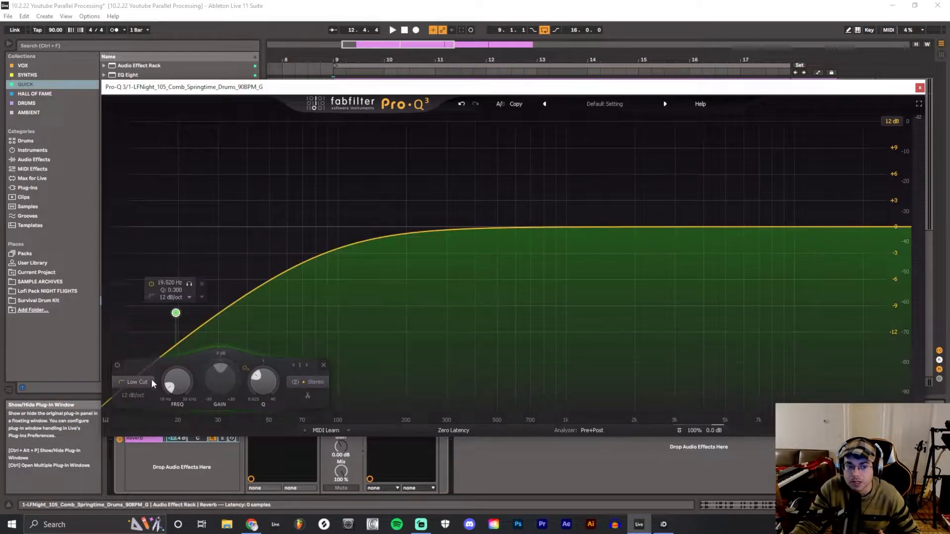
{"action": "left_click", "coordinate": [145, 394]}
{"action": "left_click", "coordinate": [148, 442]}
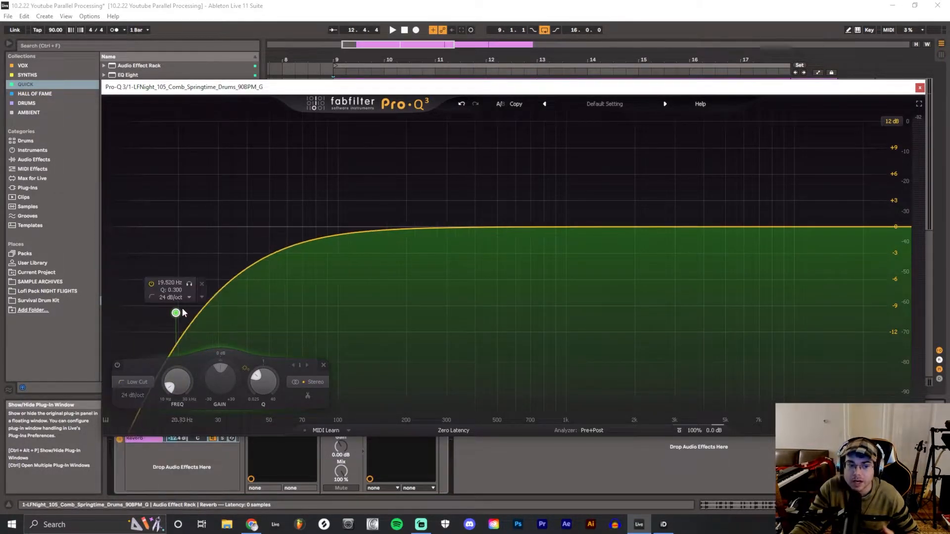
{"action": "left_click_drag", "start_coordinate": [176, 313], "coordinate": [314, 273]}
{"action": "left_click", "coordinate": [919, 89]}
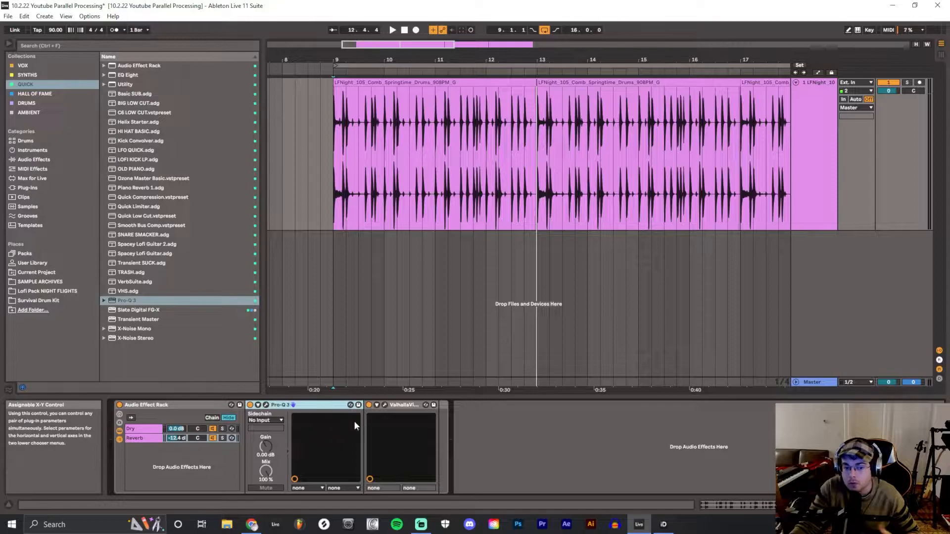
Place Pro-Q 3 after ValhallaVintageVerb in the Reverb chain and set its low cut to about 101 Hz
{"action": "left_click_drag", "start_coordinate": [303, 405], "coordinate": [420, 413]}
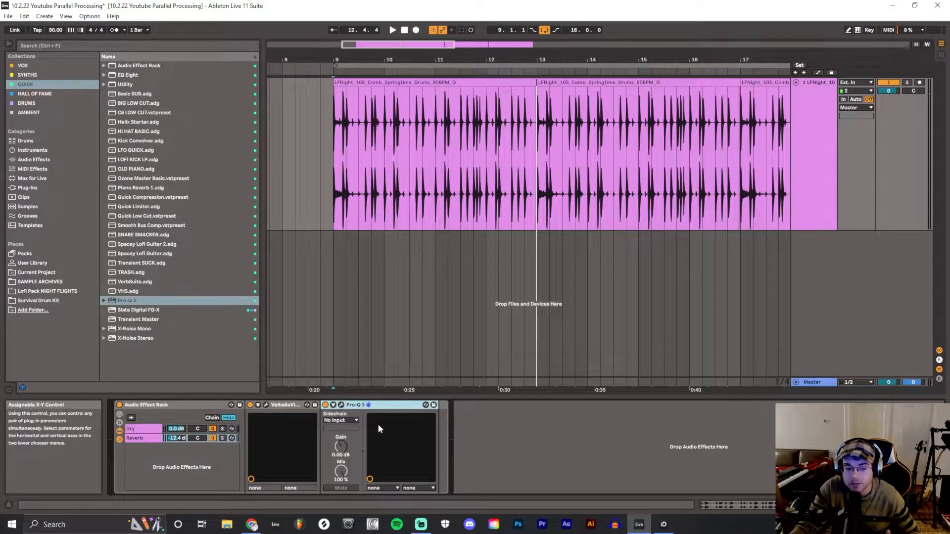
{"action": "left_click", "coordinate": [340, 405]}
{"action": "left_click_drag", "start_coordinate": [316, 276], "coordinate": [339, 274]}
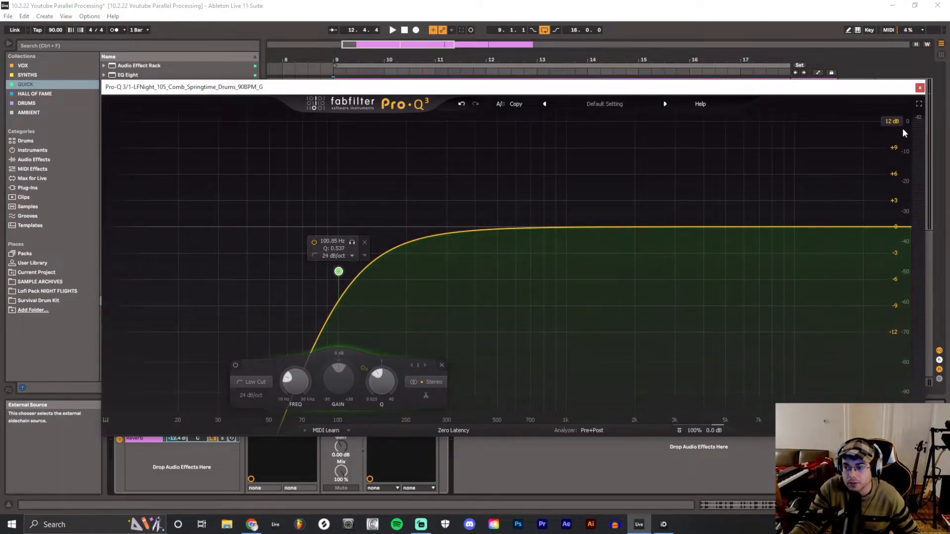
Play the drums while switching Pro-Q 3 off and on to compare the reverb with and without the low cut, leaving it enabled
{"action": "left_click", "coordinate": [393, 30]}
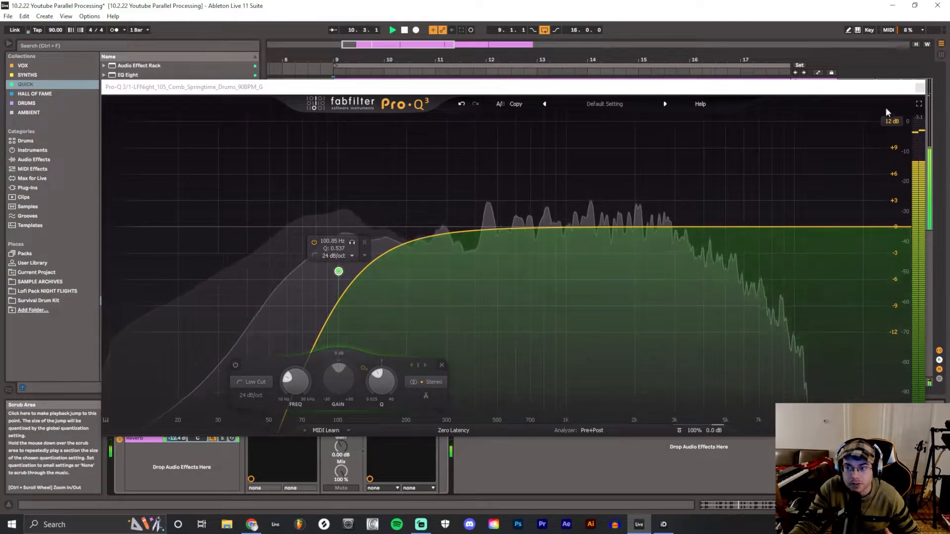
{"action": "left_click", "coordinate": [919, 87]}
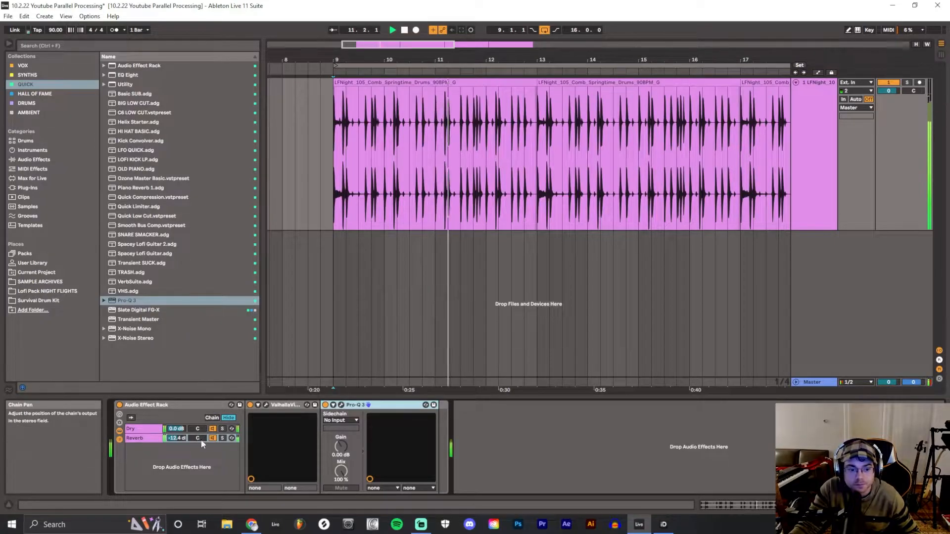
{"action": "left_click", "coordinate": [325, 404]}
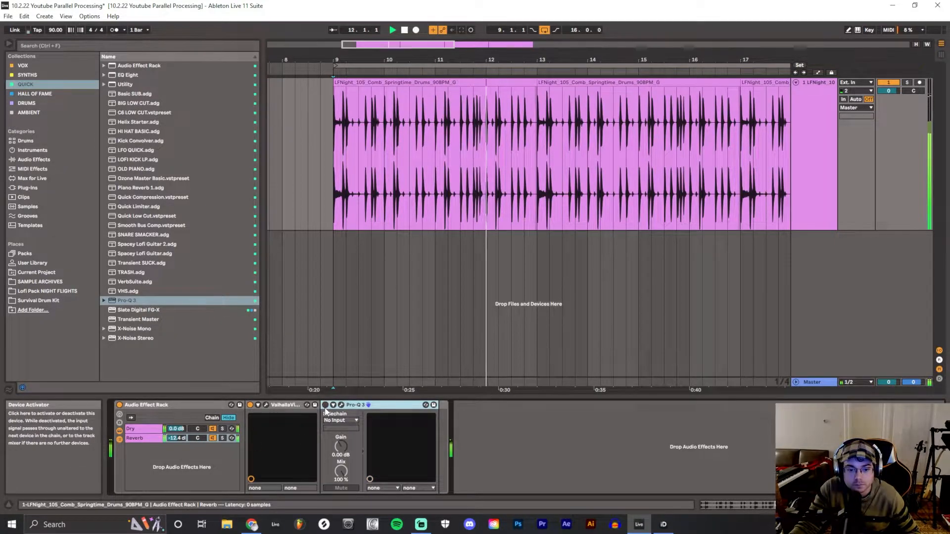
{"action": "left_click", "coordinate": [325, 405]}
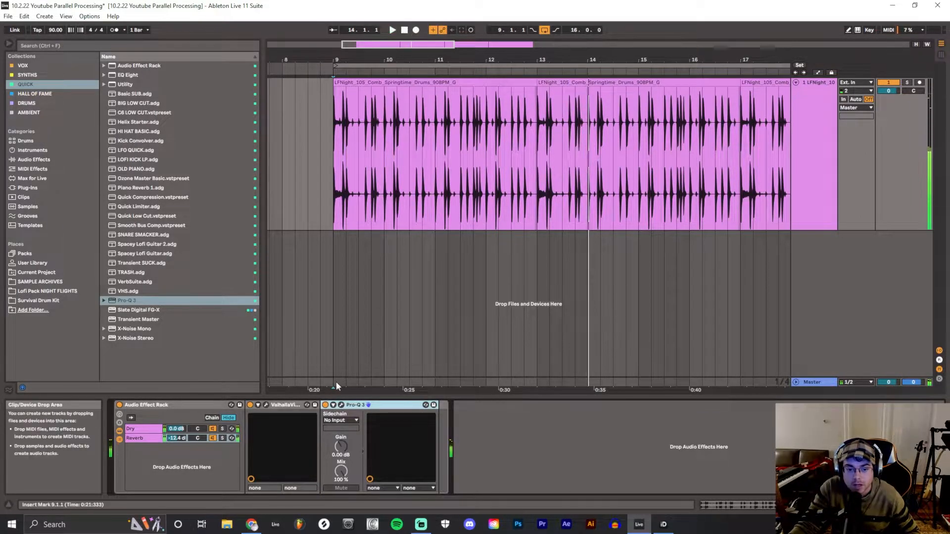
{"action": "left_click", "coordinate": [325, 405]}
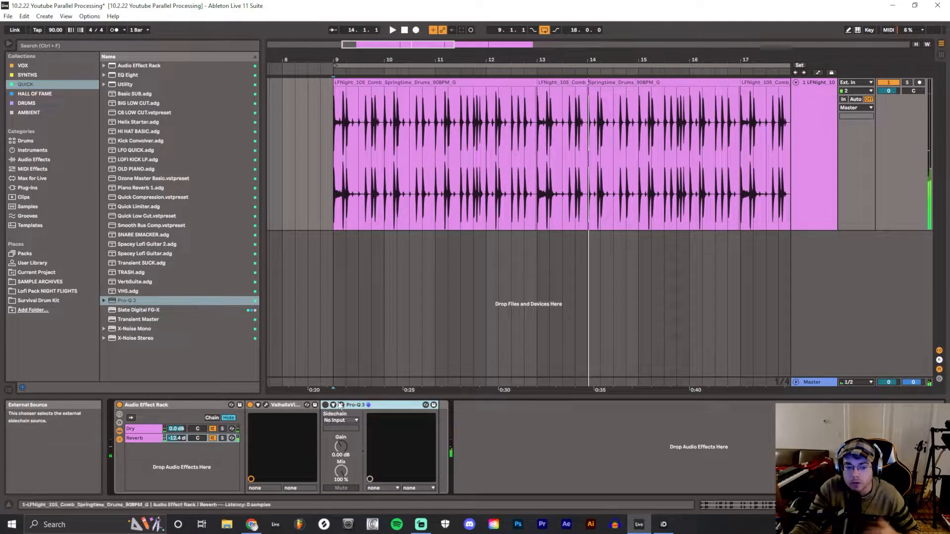
{"action": "left_click", "coordinate": [394, 28]}
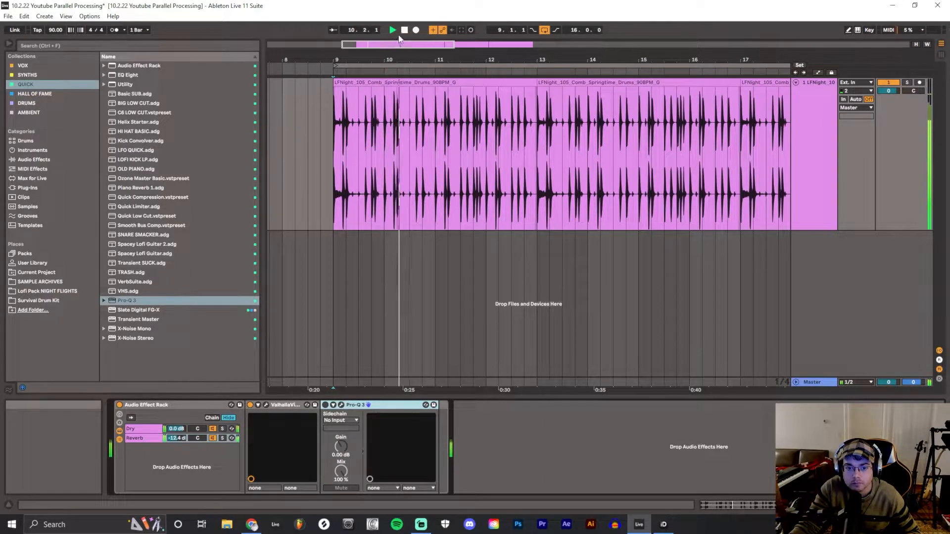
{"action": "left_click", "coordinate": [404, 31]}
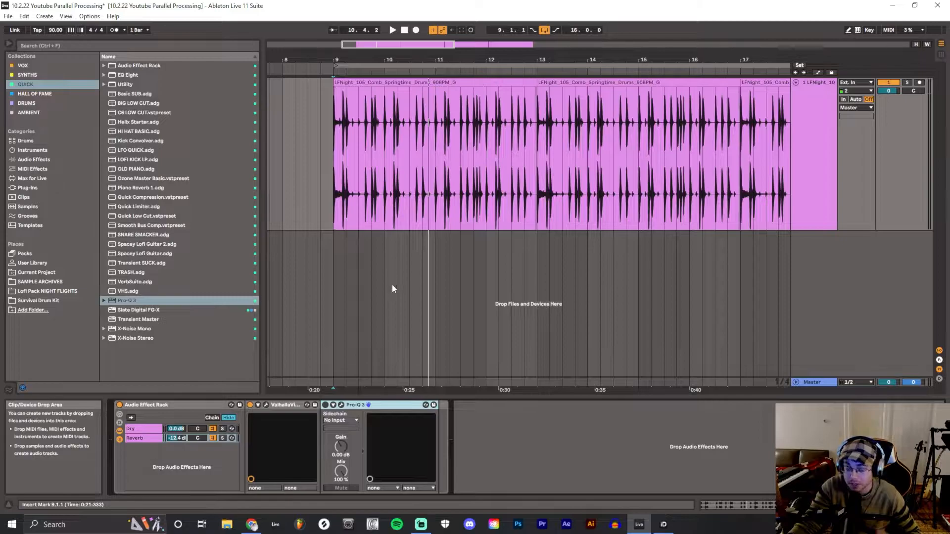
{"action": "left_click", "coordinate": [325, 405]}
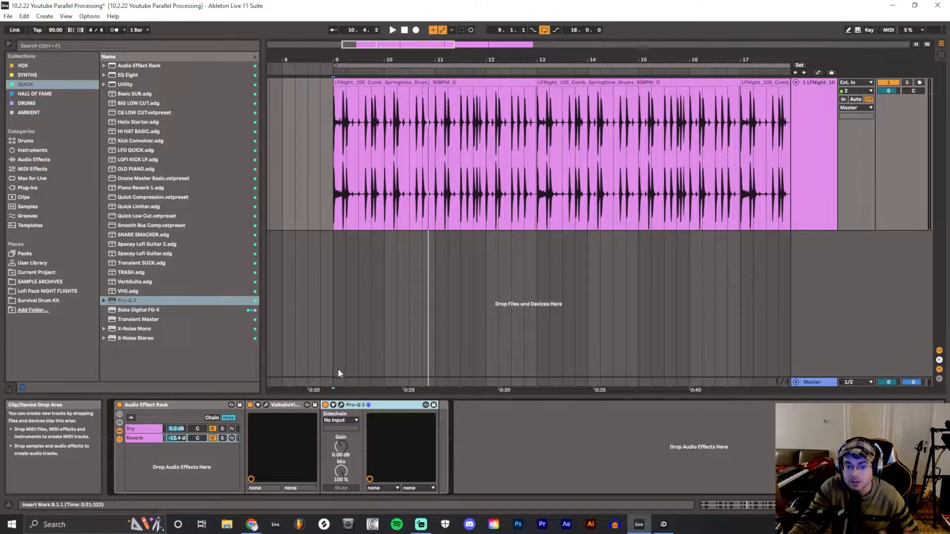
Review the low-cut band in the Reverb chain's Pro-Q 3 and close its window
{"action": "left_click", "coordinate": [341, 405]}
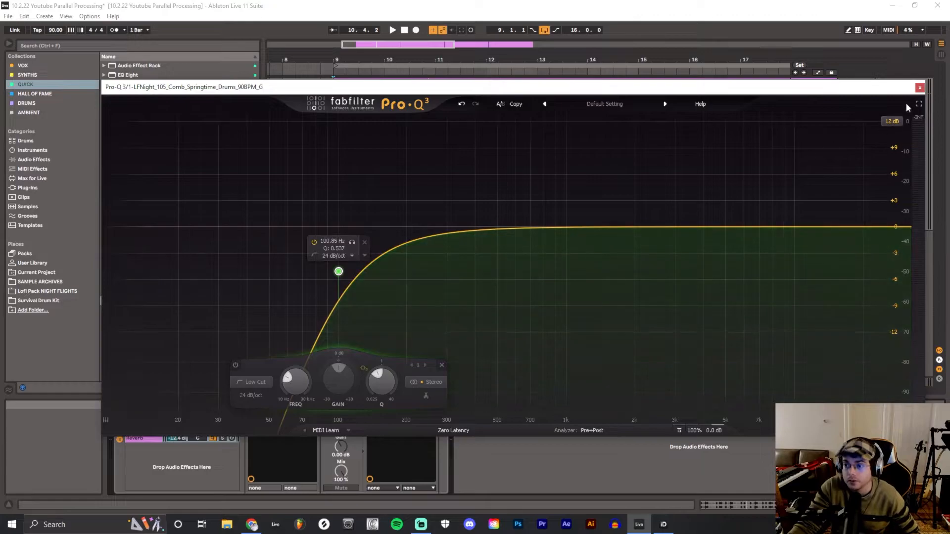
{"action": "left_click", "coordinate": [920, 88]}
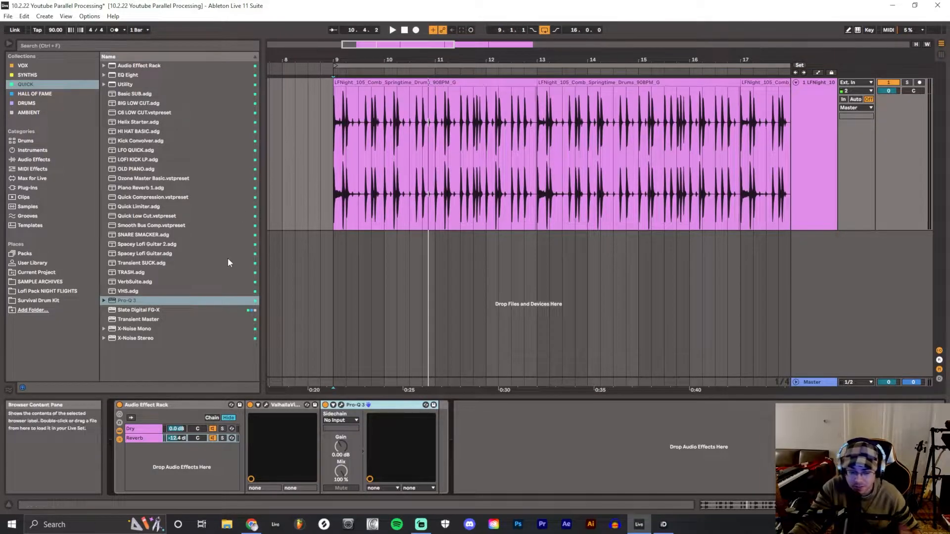
Add EchoBoy from the Hall of Fame collection as a third rack chain and play the drums with the Reverb chain deactivated
{"action": "left_click", "coordinate": [36, 94]}
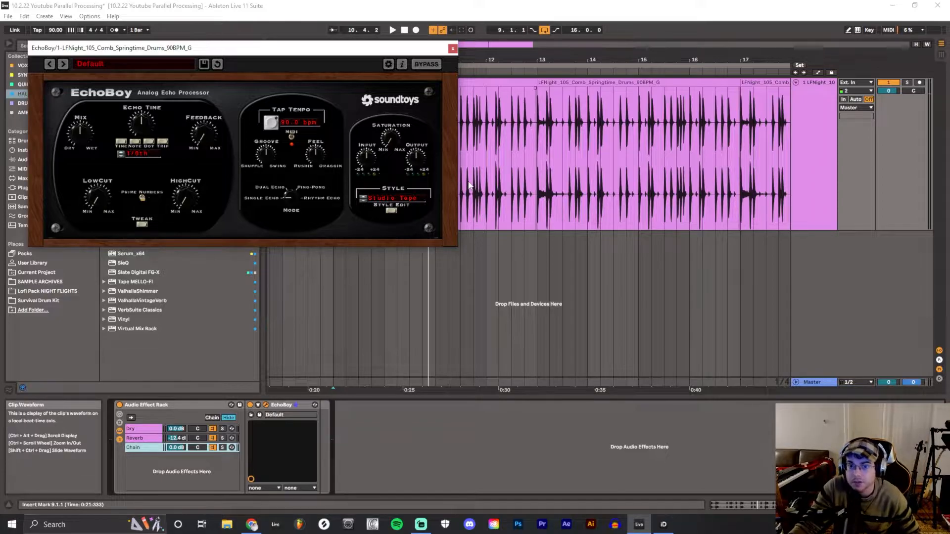
{"action": "key", "text": "space"}
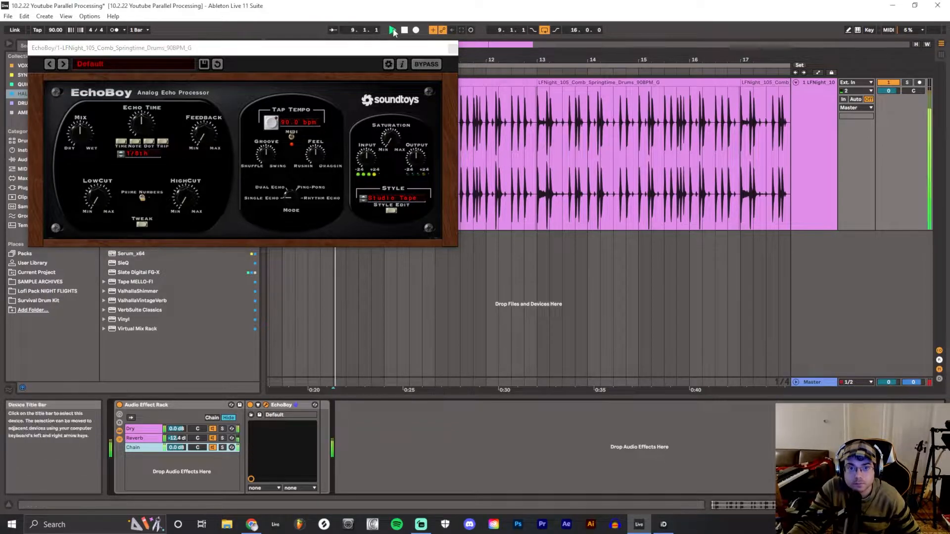
{"action": "left_click", "coordinate": [212, 438]}
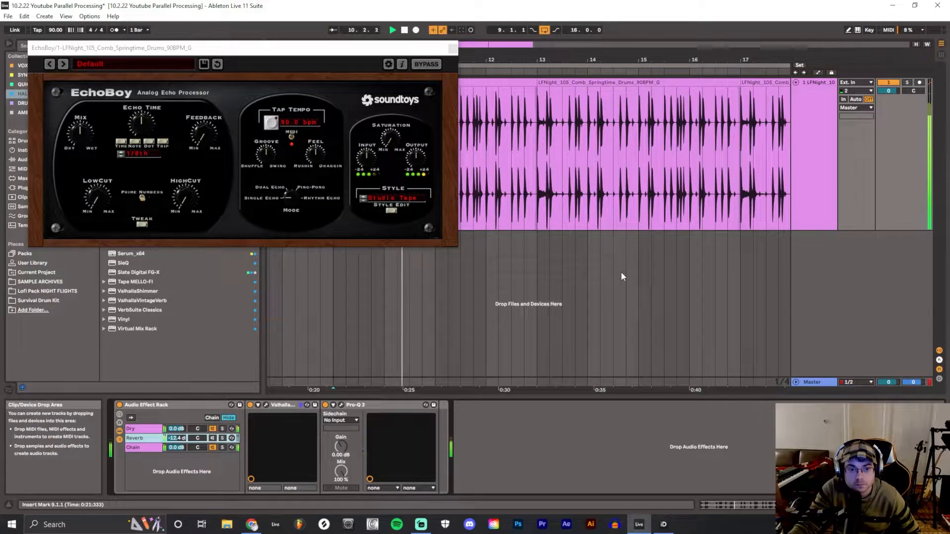
Select the EchoBoy chain, rename it Delay and bring the EchoBoy window into focus
{"action": "left_click", "coordinate": [143, 447]}
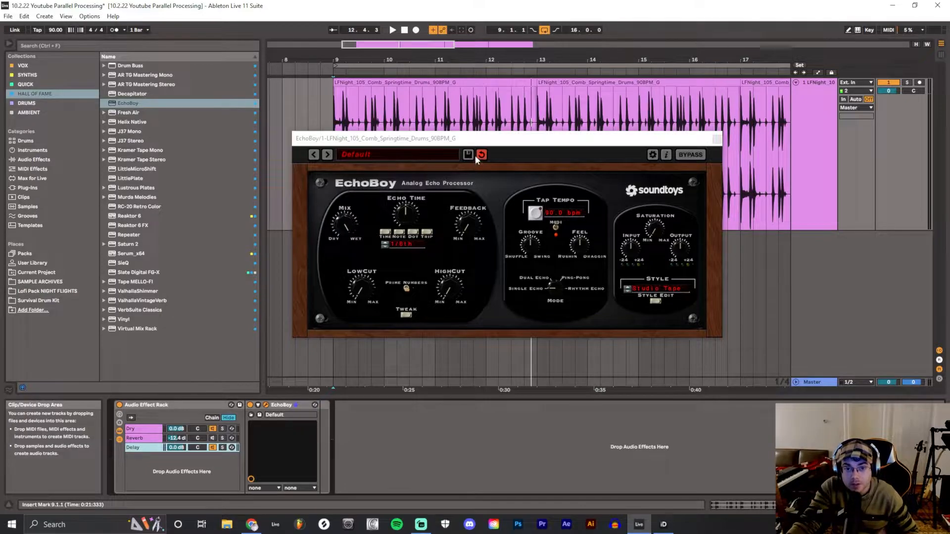
{"action": "left_click", "coordinate": [482, 140]}
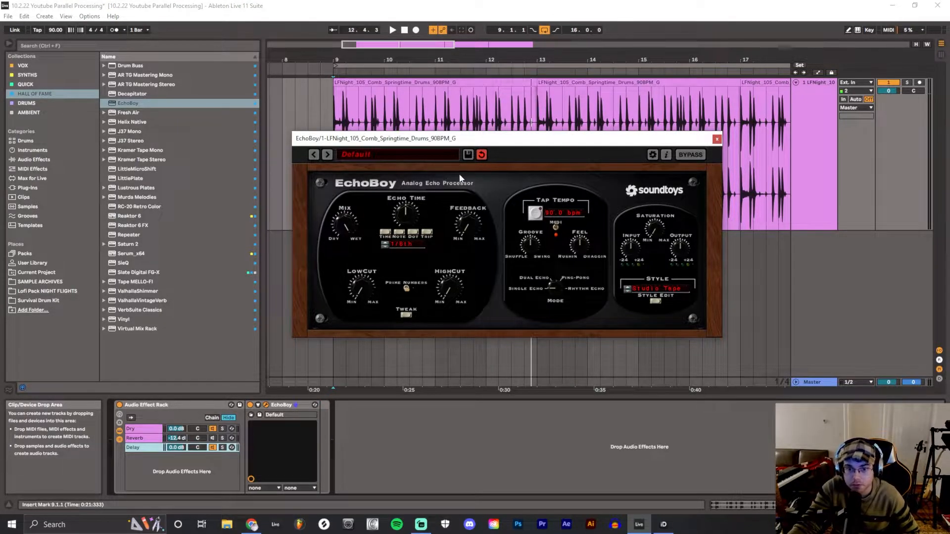
Configure EchoBoy with slightly more feedback, the Tube Tape style and Dual Echo mode
{"action": "left_click_drag", "start_coordinate": [465, 225], "coordinate": [474, 198]}
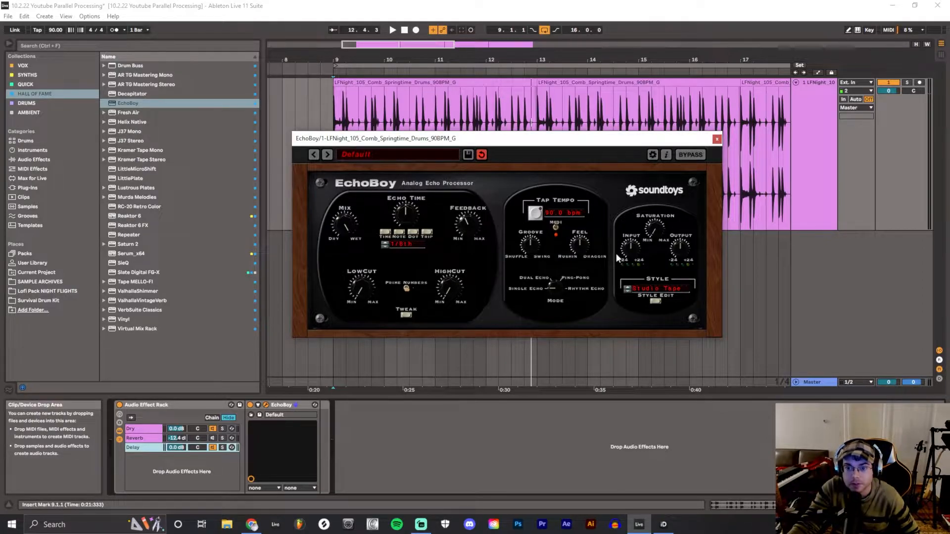
{"action": "left_click", "coordinate": [658, 294]}
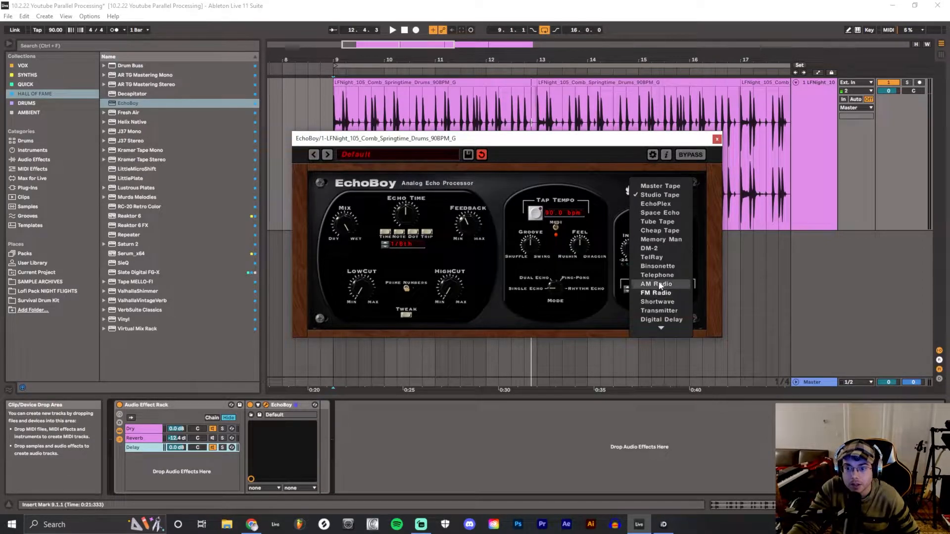
{"action": "left_click", "coordinate": [672, 210]}
{"action": "left_click", "coordinate": [406, 315]}
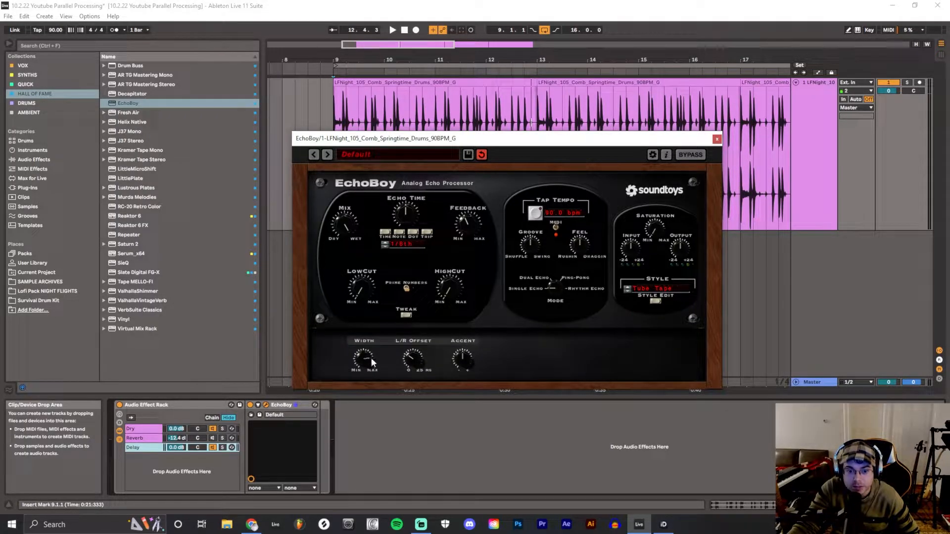
{"action": "left_click", "coordinate": [406, 315]}
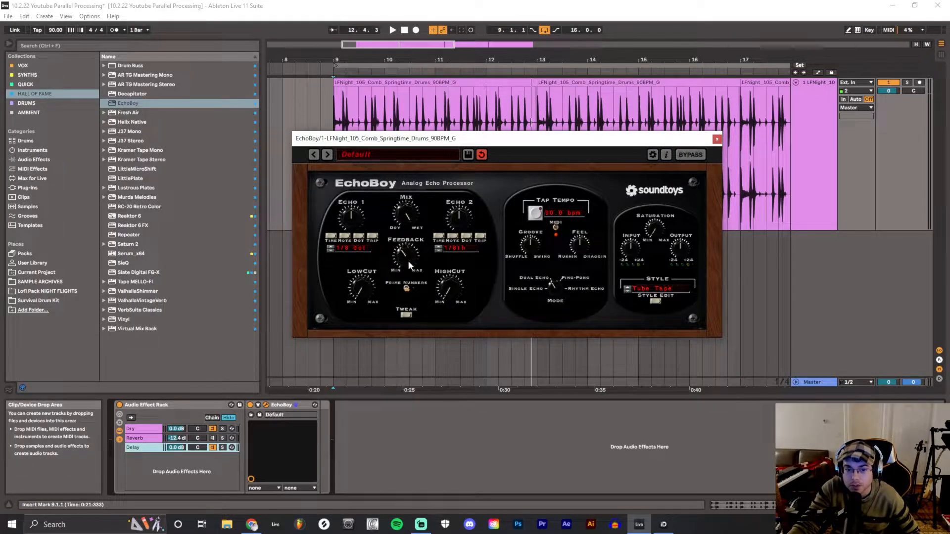
Play the drums while raising EchoBoy's low cut and adjusting its high cut and feedback
{"action": "key", "text": "space"}
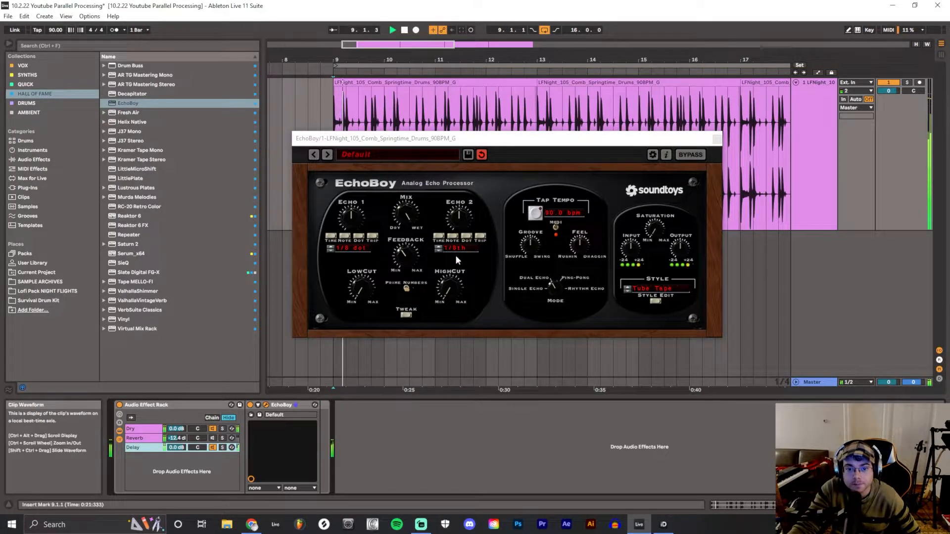
{"action": "left_click", "coordinate": [448, 289]}
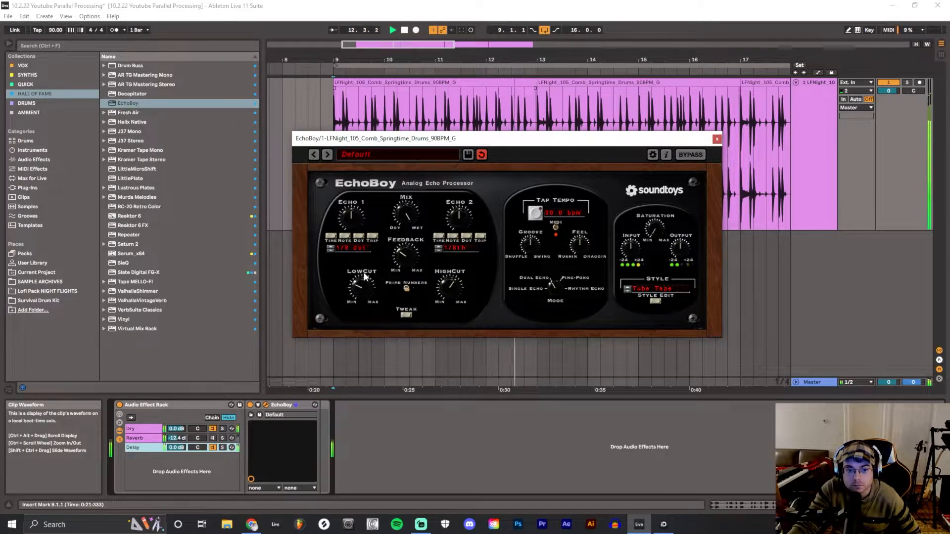
{"action": "left_click_drag", "start_coordinate": [441, 289], "coordinate": [453, 271]}
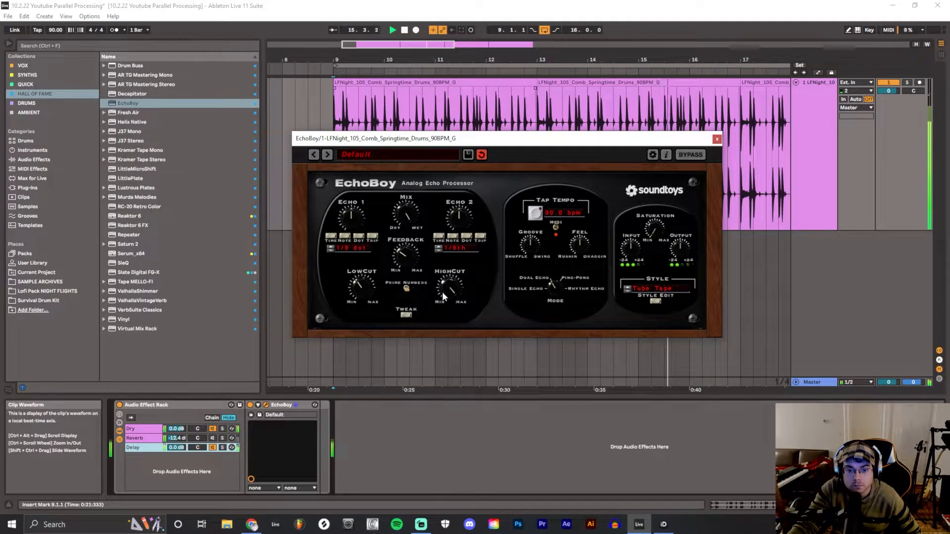
{"action": "left_click_drag", "start_coordinate": [411, 256], "coordinate": [411, 255]}
Play the drums with the Delay chain deactivated for comparison, reactivate it and lower its volume to about -5.6 dB
{"action": "left_click", "coordinate": [213, 447]}
{"action": "left_click", "coordinate": [392, 31]}
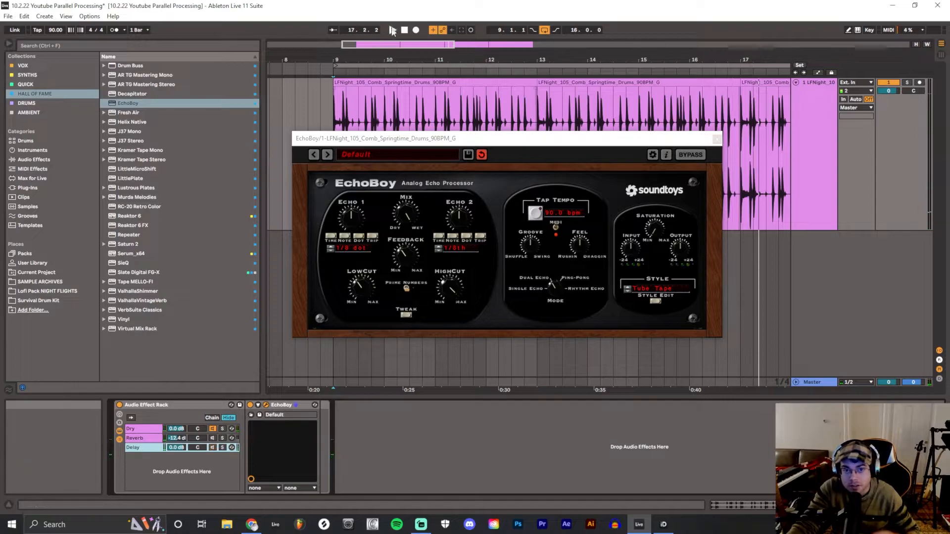
{"action": "left_click", "coordinate": [392, 31]}
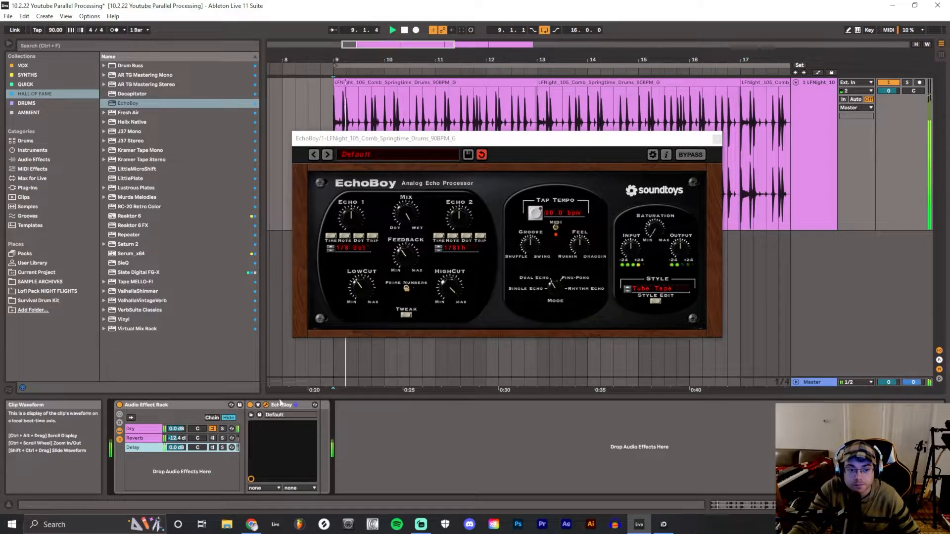
{"action": "left_click_drag", "start_coordinate": [176, 448], "coordinate": [176, 456]}
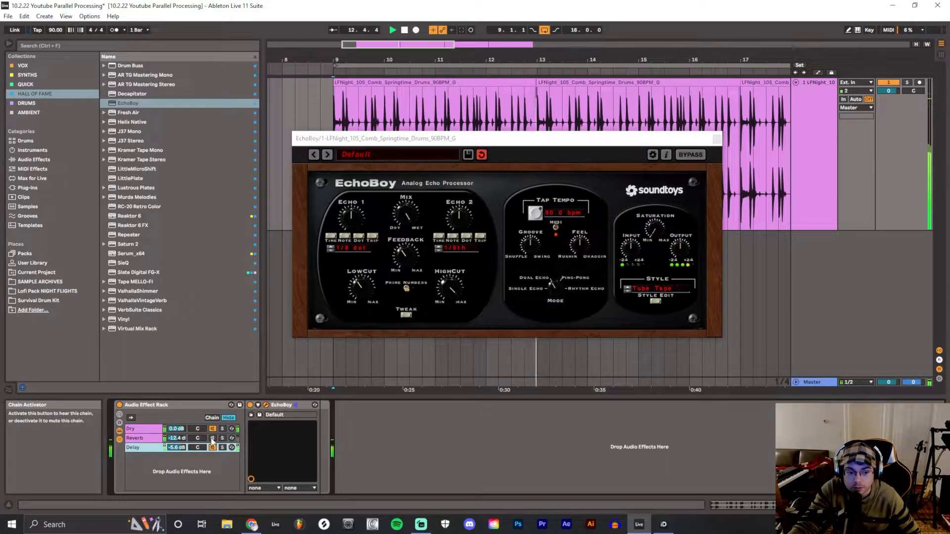
Reactivate the Reverb chain, lower its volume to -17.4 dB and stop playback
{"action": "left_click", "coordinate": [184, 438]}
{"action": "left_click_drag", "start_coordinate": [177, 439], "coordinate": [177, 445]}
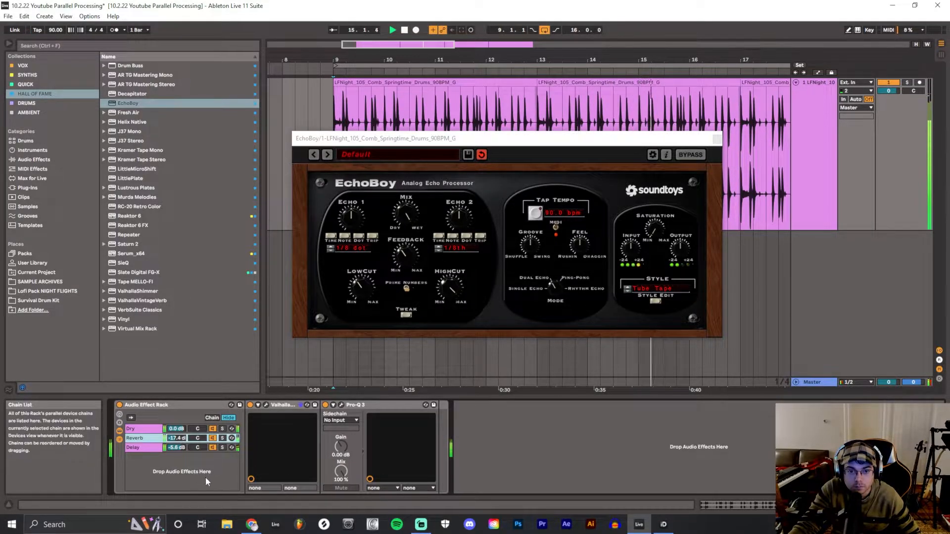
{"action": "left_click", "coordinate": [405, 30]}
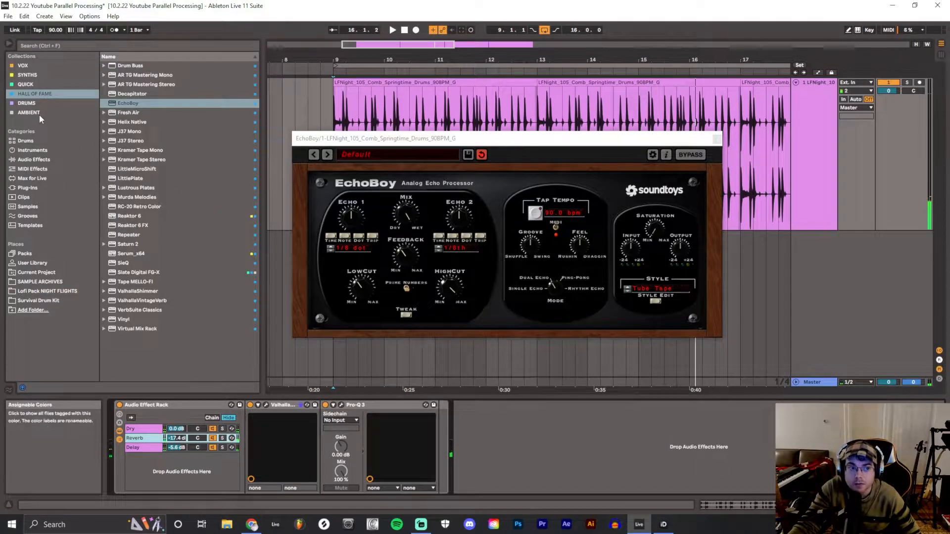
Add Decapitator from the Hall of Fame collection as a fourth rack chain and load its MidDriver bass preset
{"action": "left_click", "coordinate": [39, 91]}
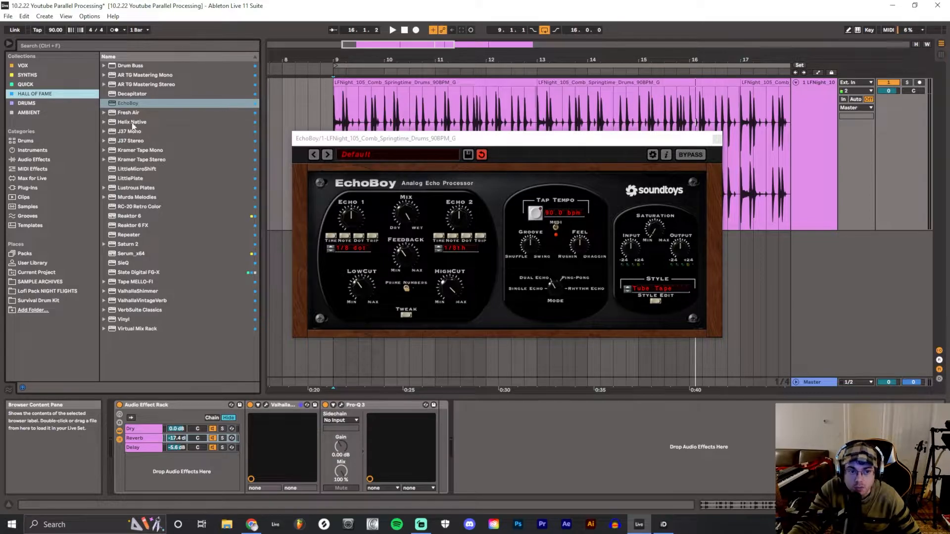
{"action": "left_click_drag", "start_coordinate": [135, 93], "coordinate": [208, 465]}
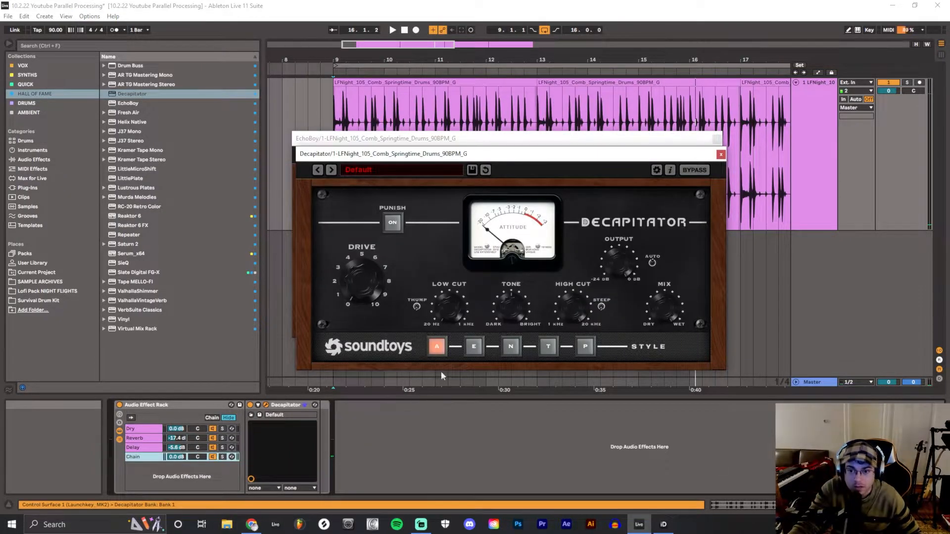
{"action": "left_click", "coordinate": [366, 172]}
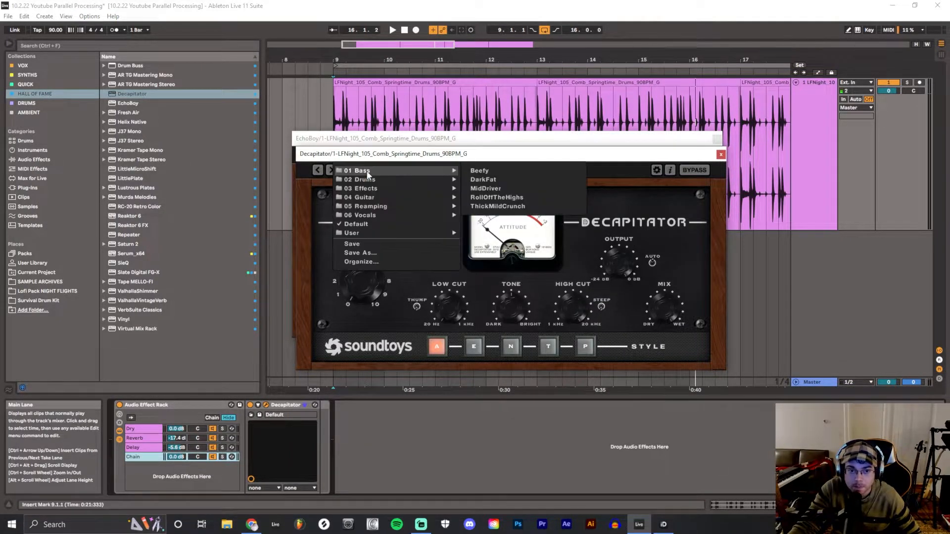
{"action": "left_click", "coordinate": [504, 187]}
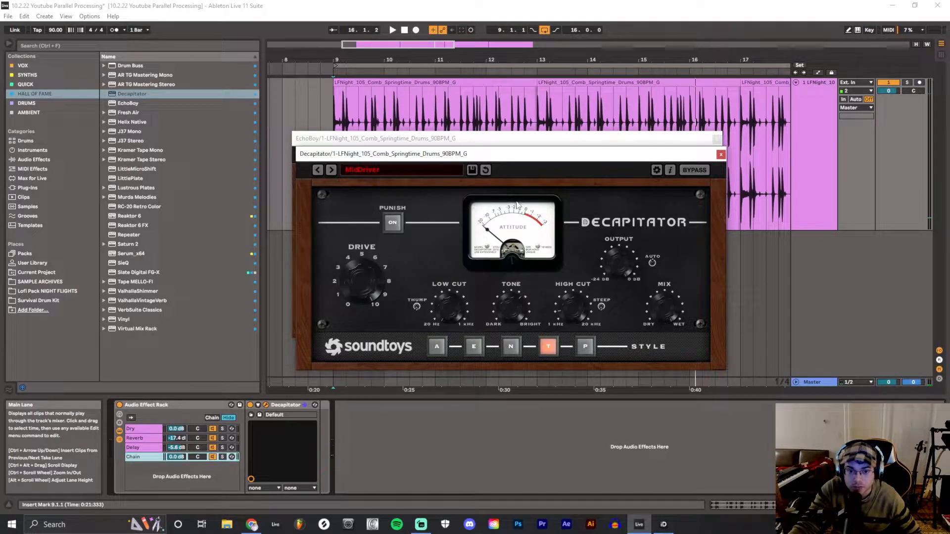
Solo the Decapitator chain, listen to the distorted drums and pull the chain's volume down to -inf dB
{"action": "left_click", "coordinate": [222, 457]}
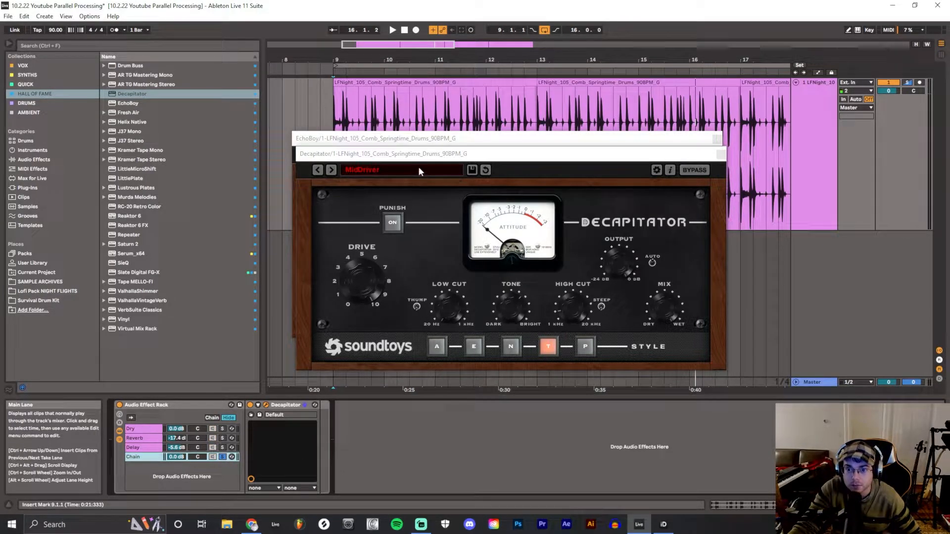
{"action": "left_click", "coordinate": [393, 30]}
{"action": "left_click", "coordinate": [404, 30]}
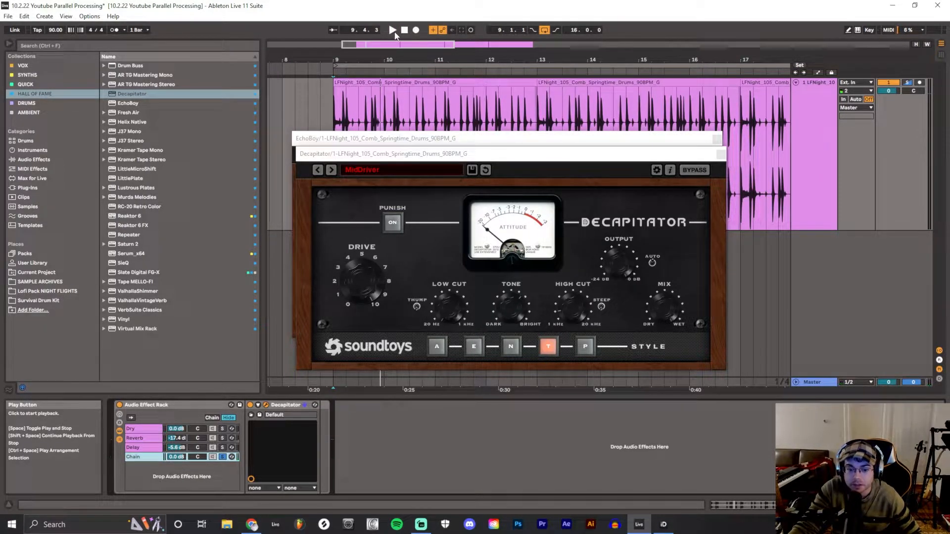
{"action": "left_click", "coordinate": [394, 32]}
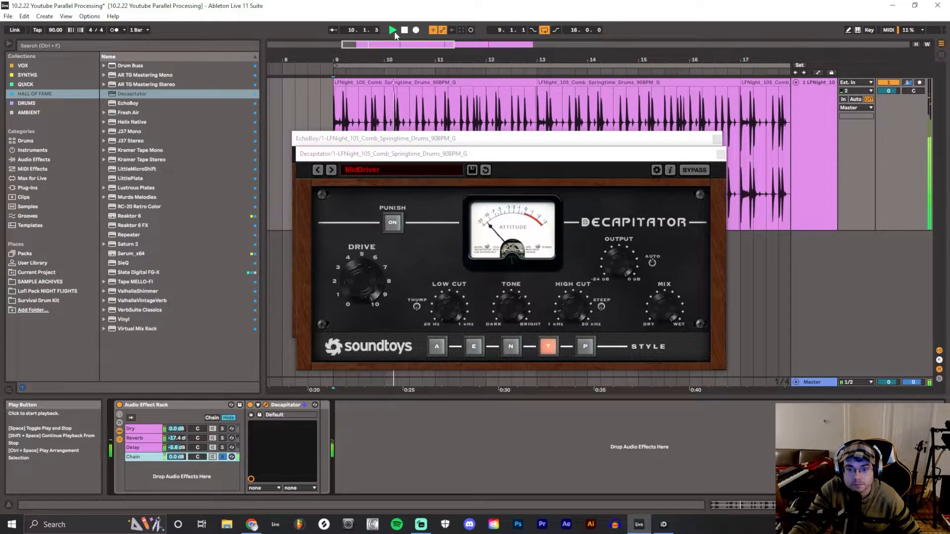
{"action": "key", "text": "space"}
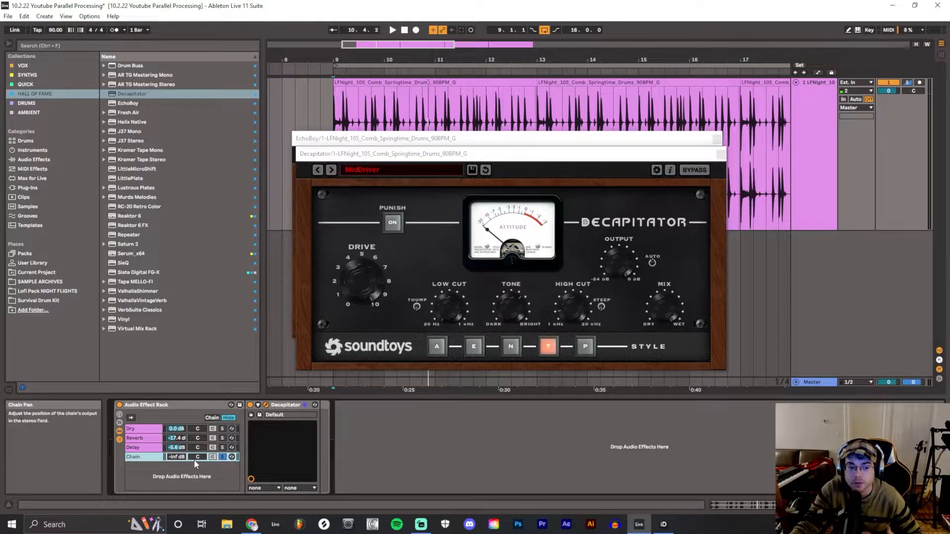
Unsolo the Decapitator chain and raise its volume to -15.2 dB while the full drum mix plays
{"action": "left_click", "coordinate": [222, 457]}
{"action": "left_click", "coordinate": [392, 30]}
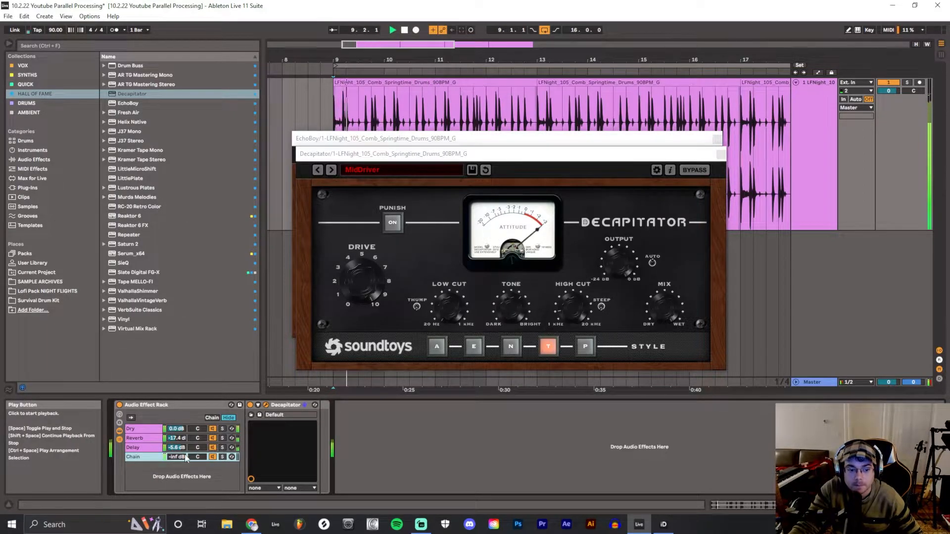
{"action": "left_click_drag", "start_coordinate": [176, 457], "coordinate": [177, 432]}
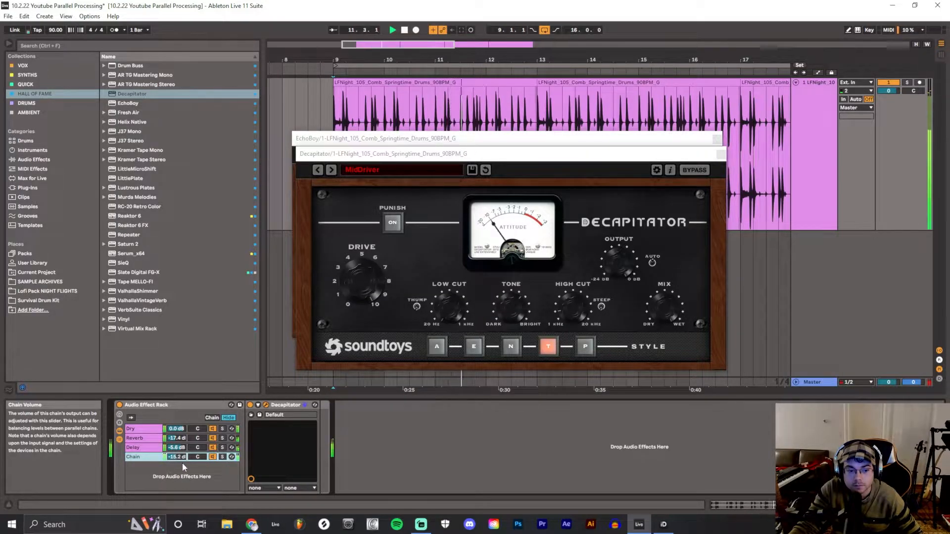
{"action": "left_click", "coordinate": [405, 30]}
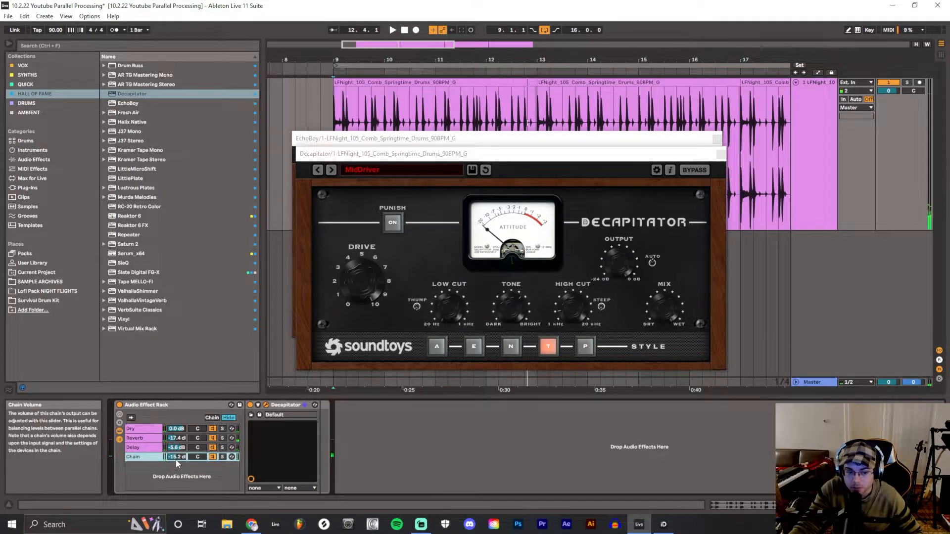
Play the drums while switching the Decapitator chain off and on to compare the mix, leaving it active
{"action": "left_click", "coordinate": [211, 457]}
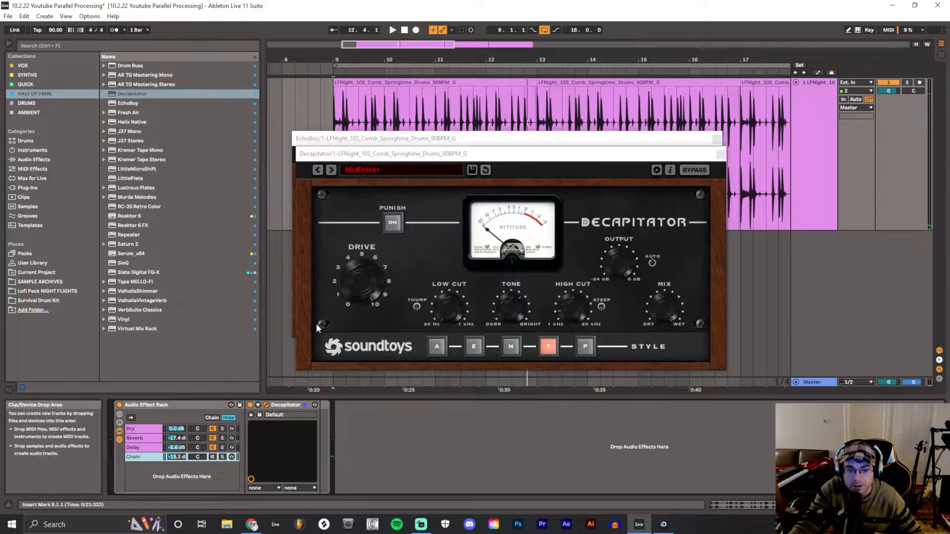
{"action": "key", "text": "space"}
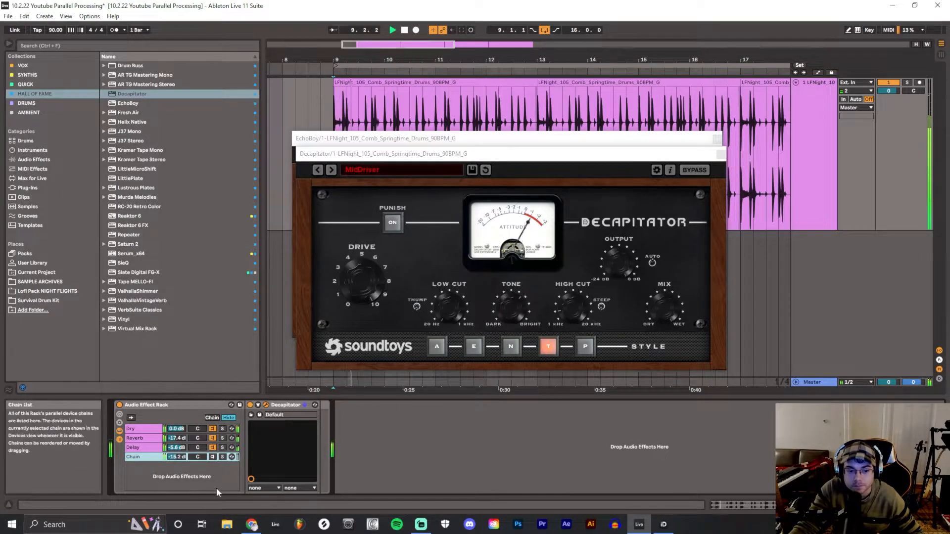
{"action": "left_click", "coordinate": [213, 457]}
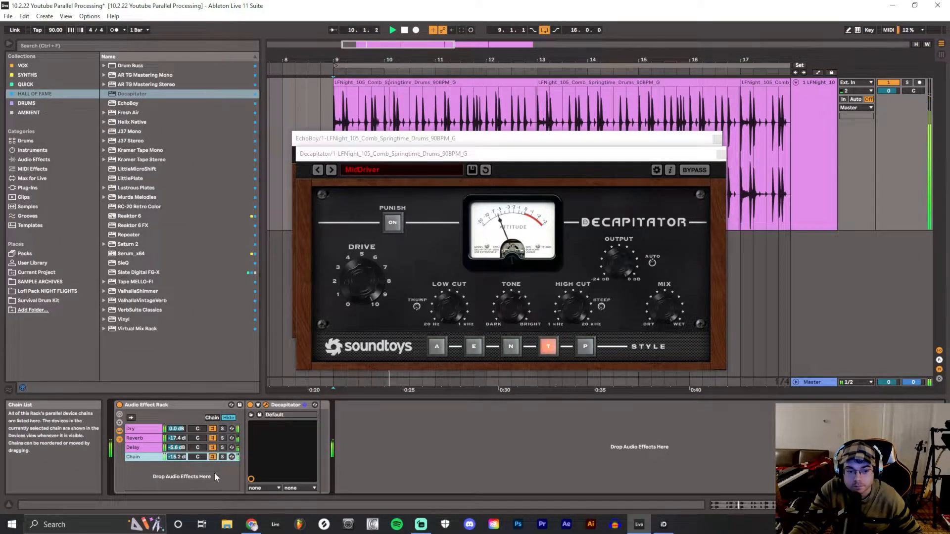
{"action": "left_click", "coordinate": [212, 457]}
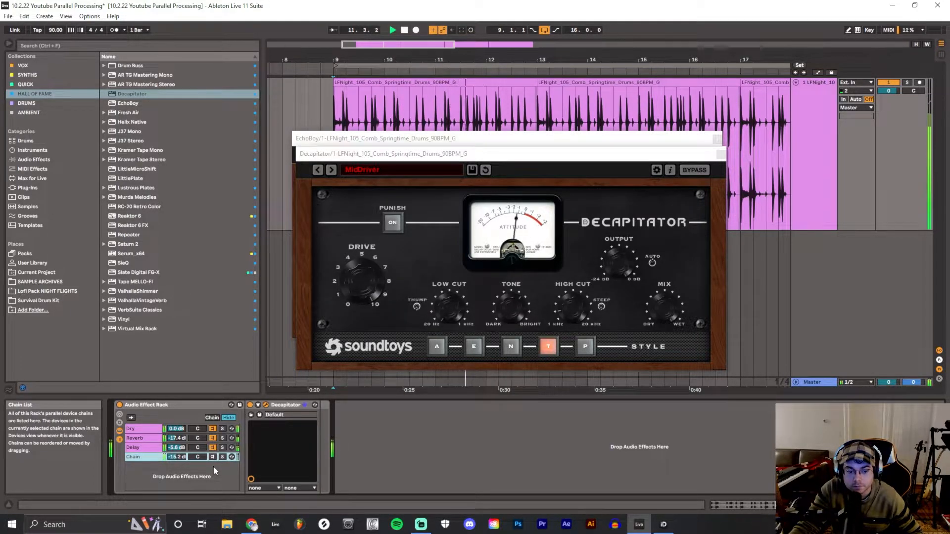
{"action": "left_click", "coordinate": [212, 457]}
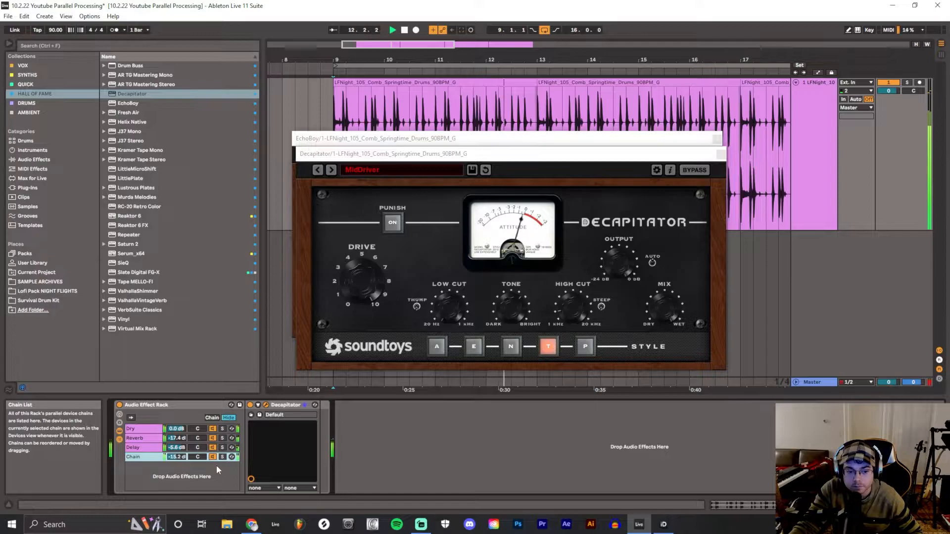
Stop playback and close the Decapitator and EchoBoy plug-in windows
{"action": "key", "text": "space"}
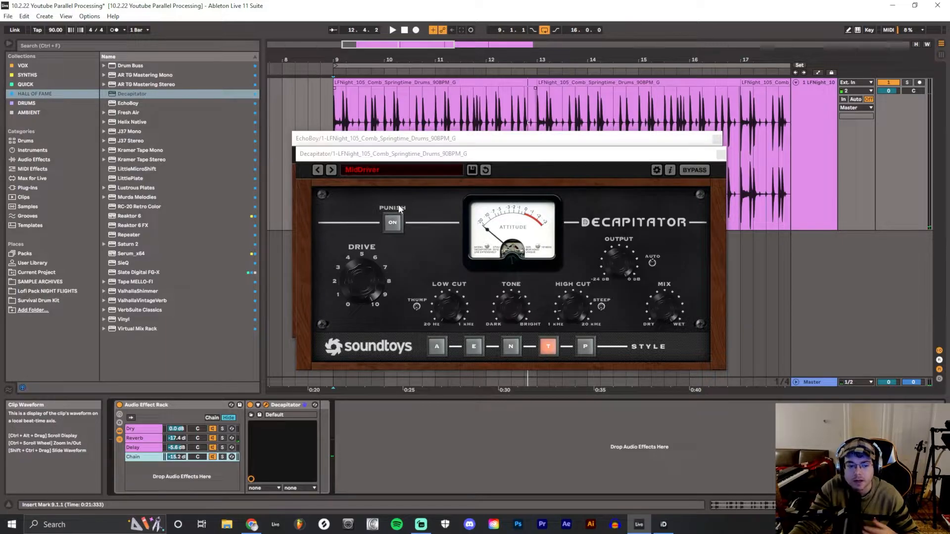
{"action": "left_click", "coordinate": [721, 154]}
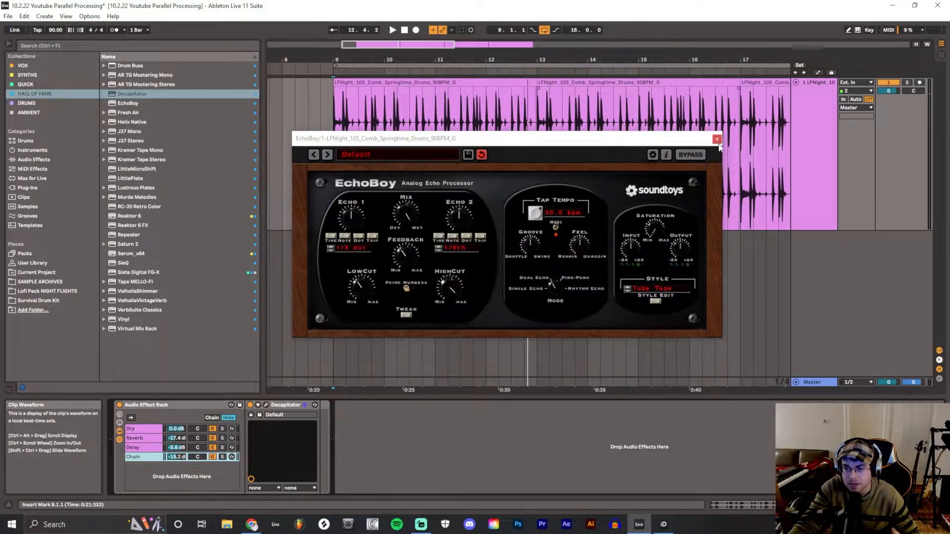
{"action": "left_click", "coordinate": [717, 139]}
{"action": "key", "text": "space"}
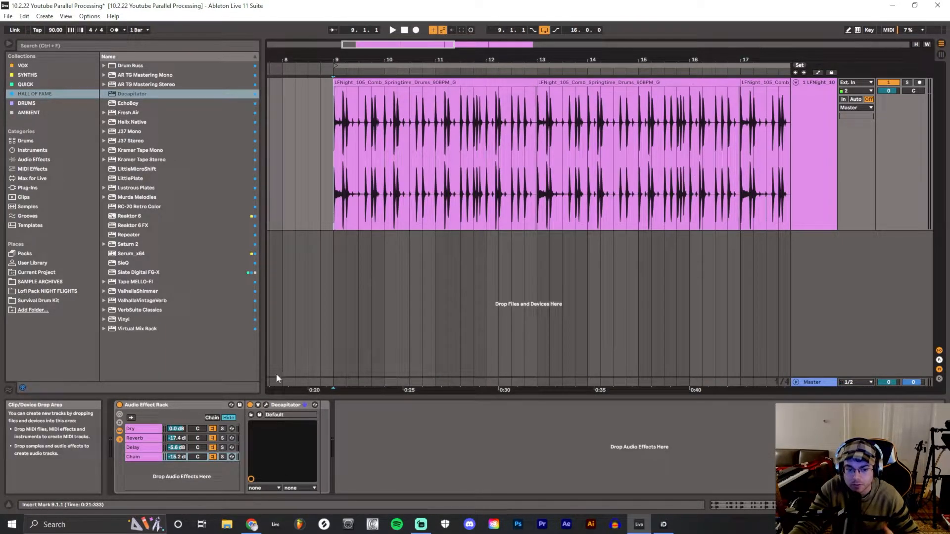
Mute the Reverb, Delay and Decapitator chains, play the drums and compare the dry sound with the full rack before stopping playback
{"action": "left_click", "coordinate": [213, 457]}
{"action": "left_click", "coordinate": [213, 447]}
{"action": "left_click", "coordinate": [213, 438]}
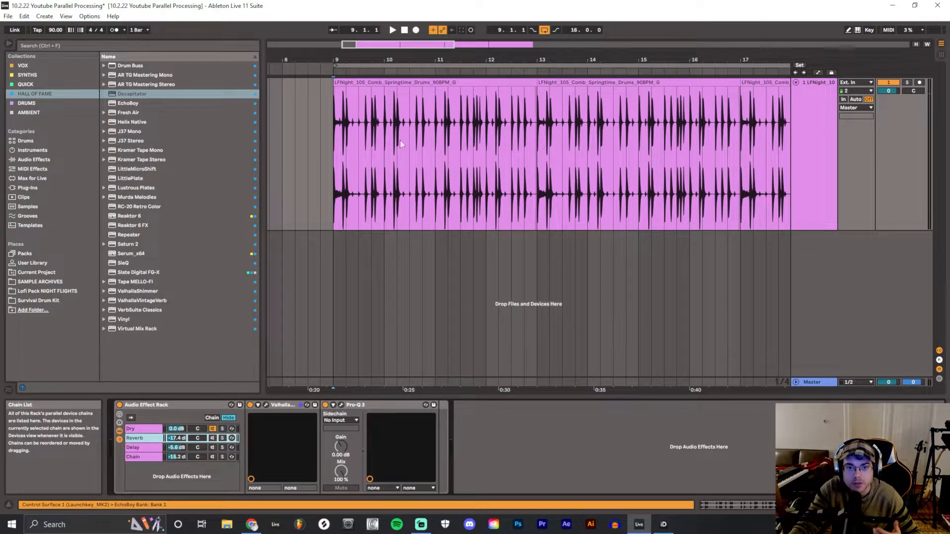
{"action": "left_click", "coordinate": [395, 29]}
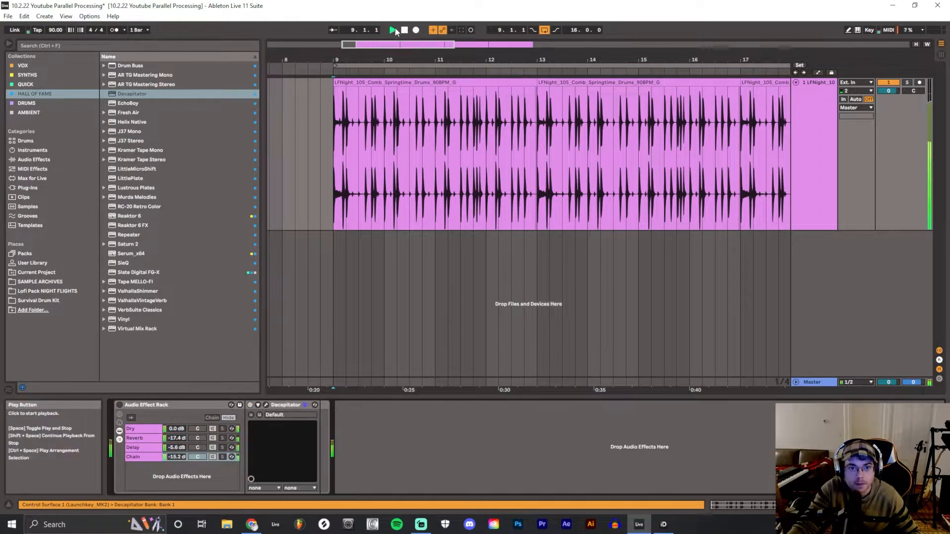
{"action": "left_click", "coordinate": [119, 407]}
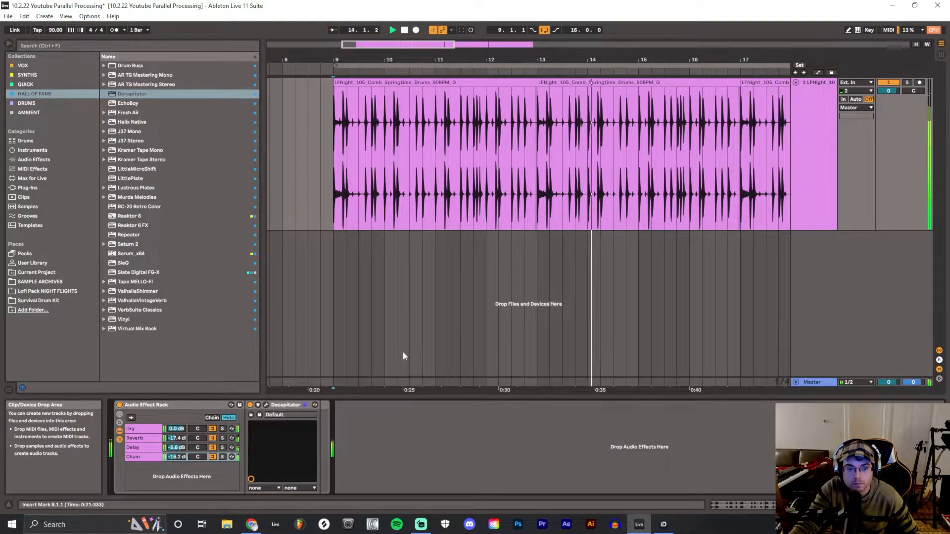
{"action": "left_click", "coordinate": [406, 32]}
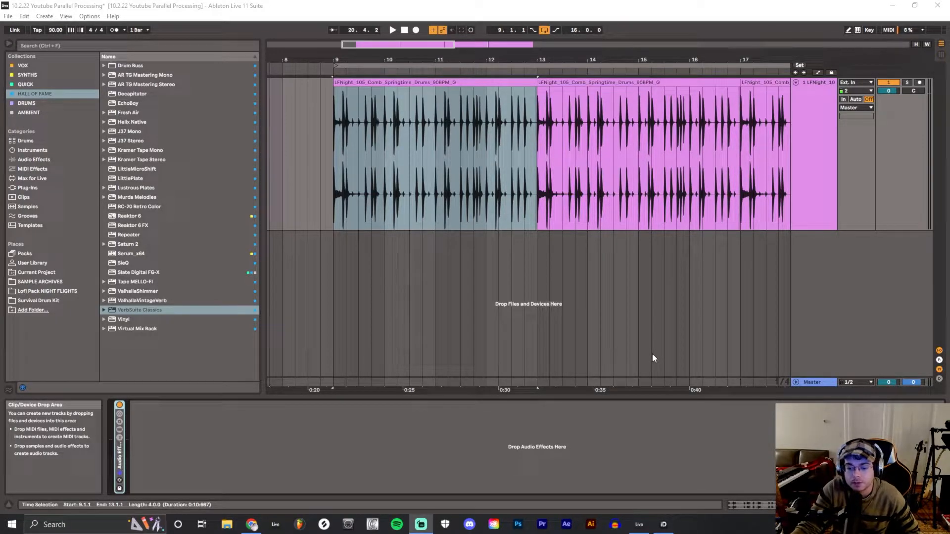
Unfold the double-reverb Audio Effect Rack and open VerbSuite Classics on the chain below Dry, moving its window clear of the rack
{"action": "double_click", "coordinate": [119, 455]}
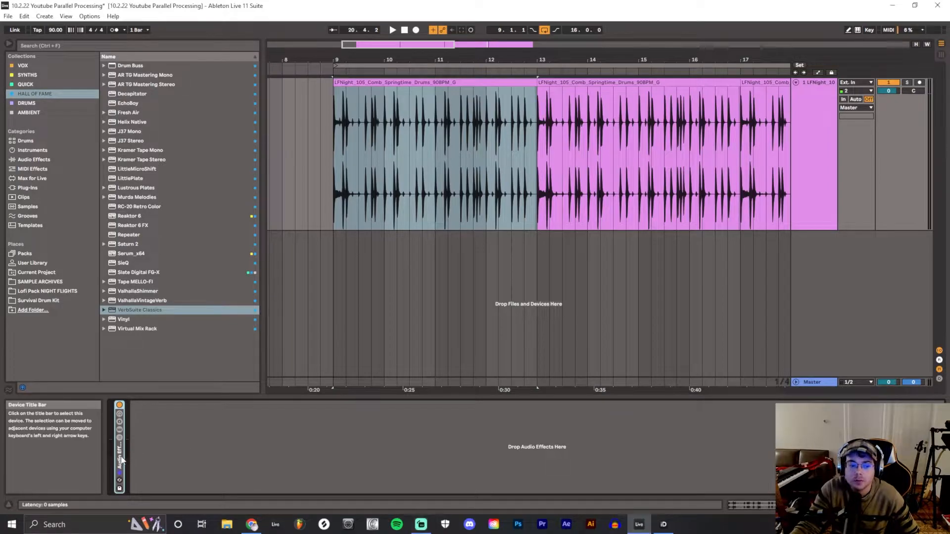
{"action": "left_click", "coordinate": [177, 439]}
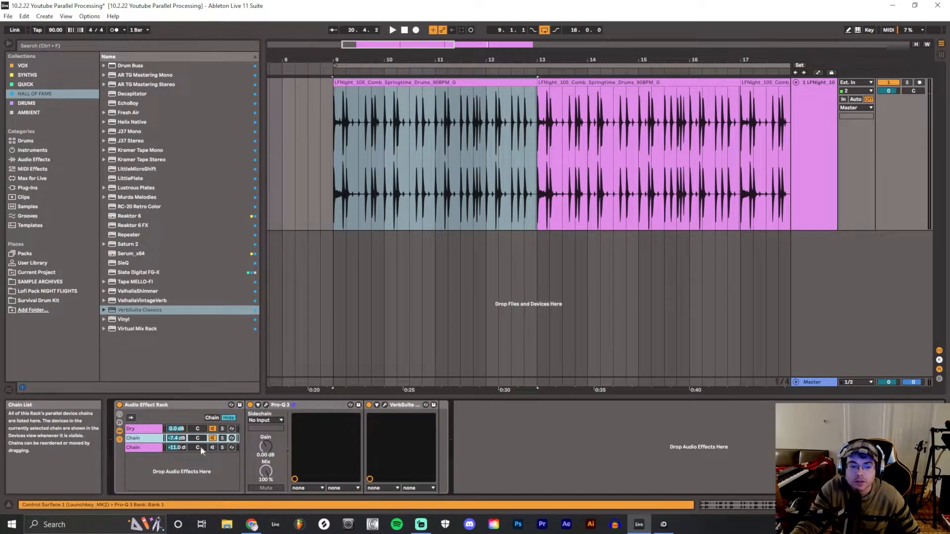
{"action": "left_click", "coordinate": [385, 405]}
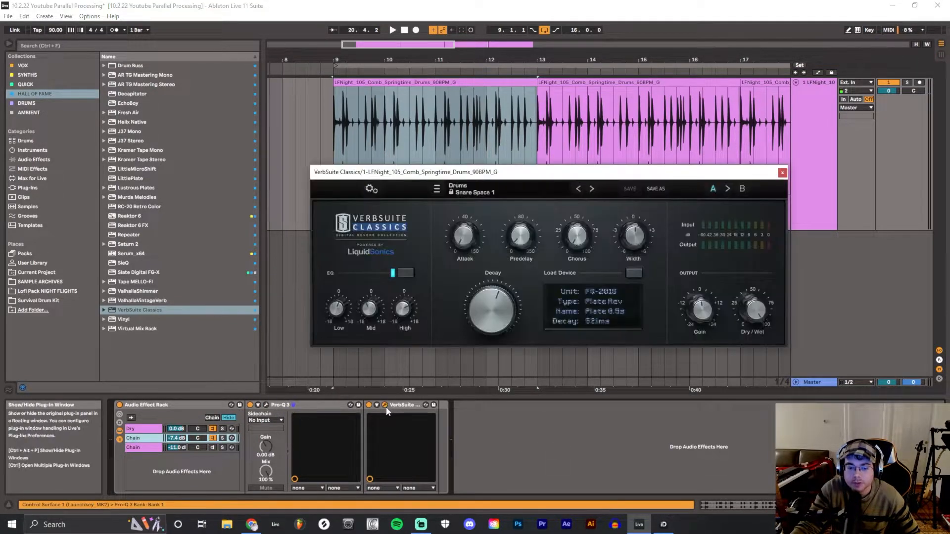
{"action": "left_click_drag", "start_coordinate": [568, 173], "coordinate": [526, 186]}
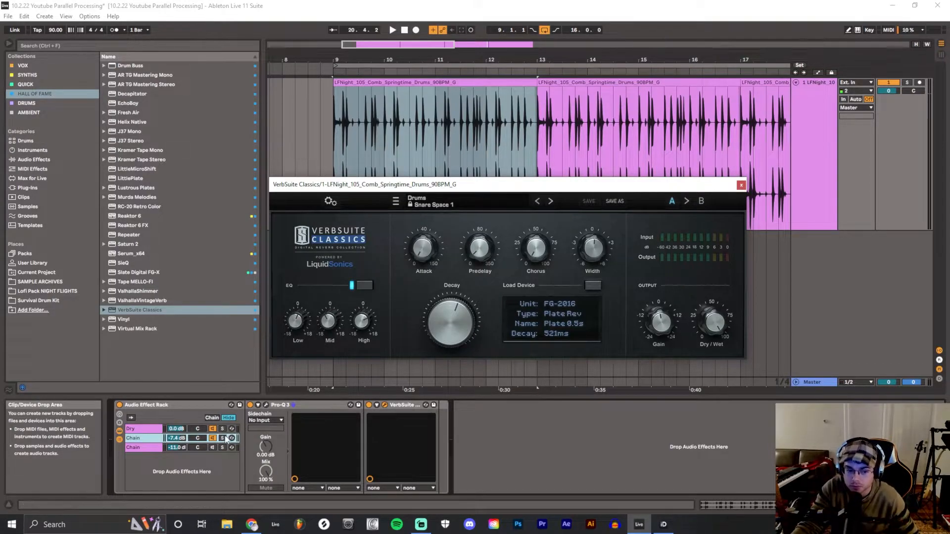
Play the drums dry, then again while activating the first reverb chain to compare the added snare space
{"action": "left_click", "coordinate": [392, 31]}
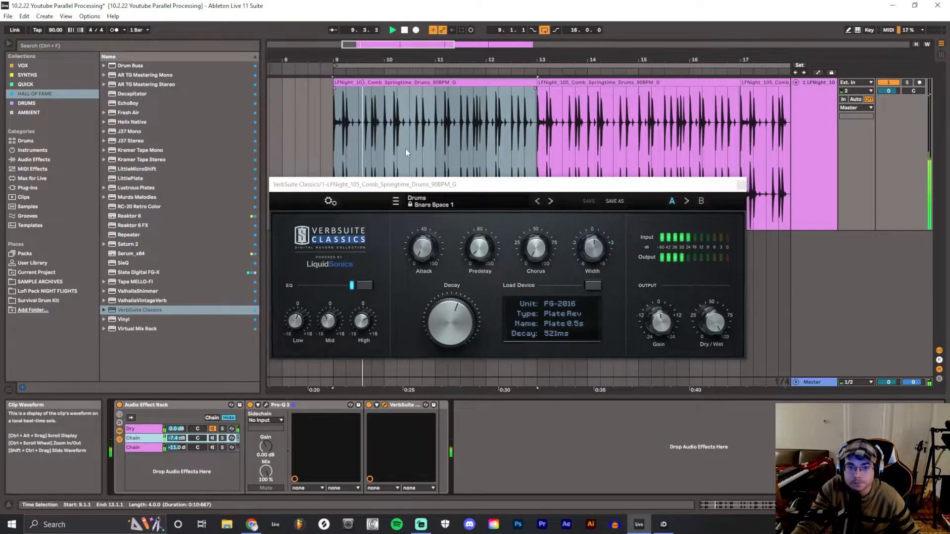
{"action": "left_click", "coordinate": [404, 30]}
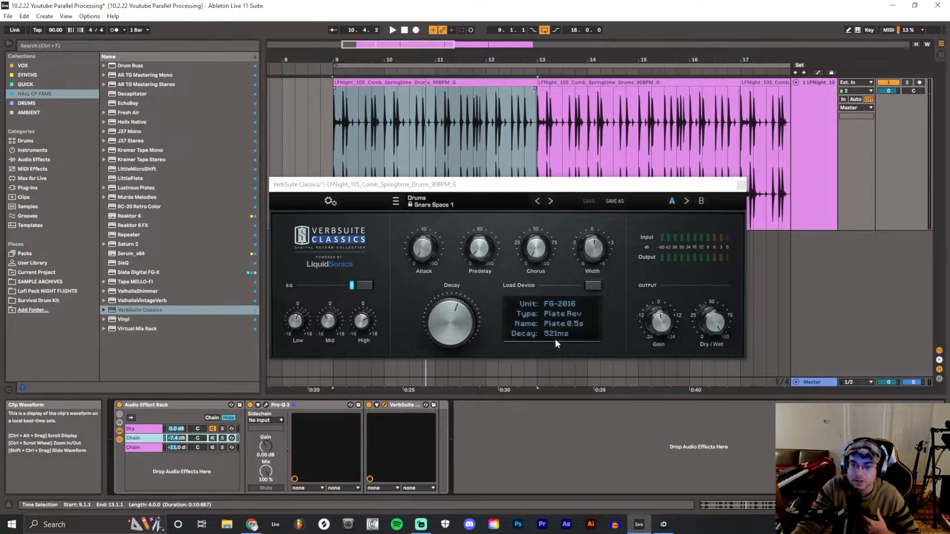
{"action": "left_click", "coordinate": [213, 438]}
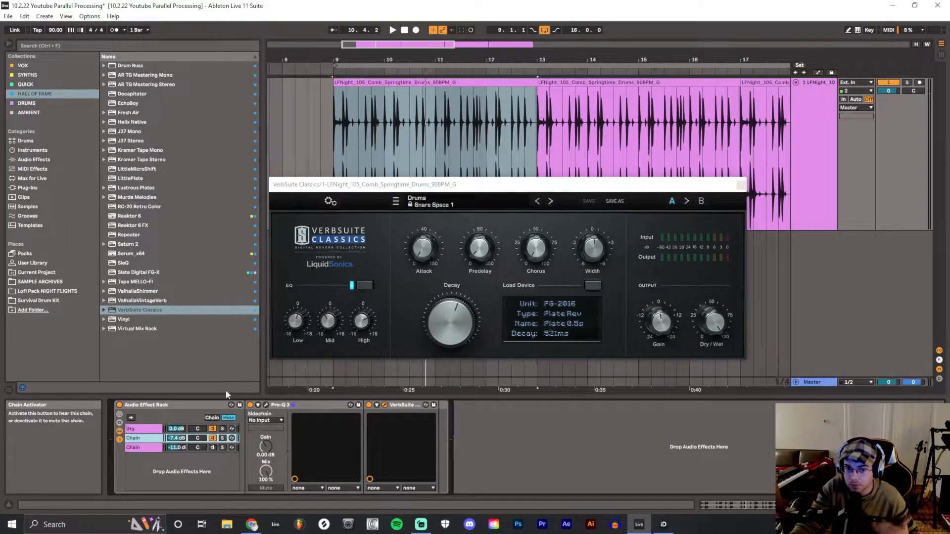
{"action": "left_click", "coordinate": [213, 438]}
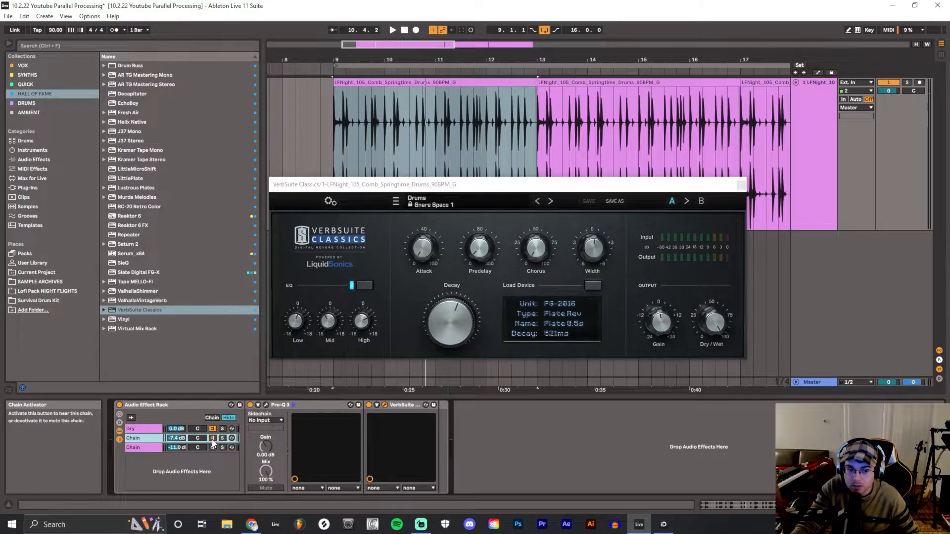
{"action": "left_click", "coordinate": [393, 30]}
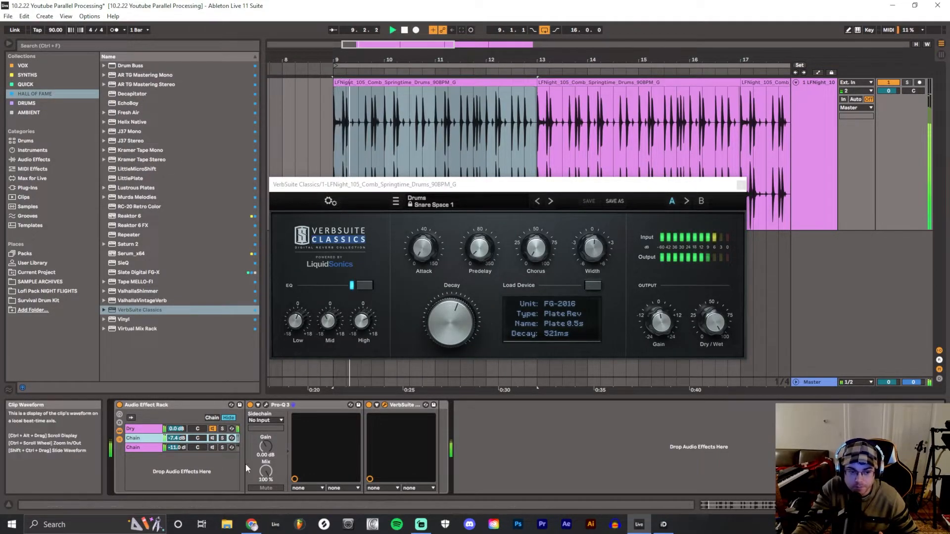
{"action": "left_click", "coordinate": [213, 438]}
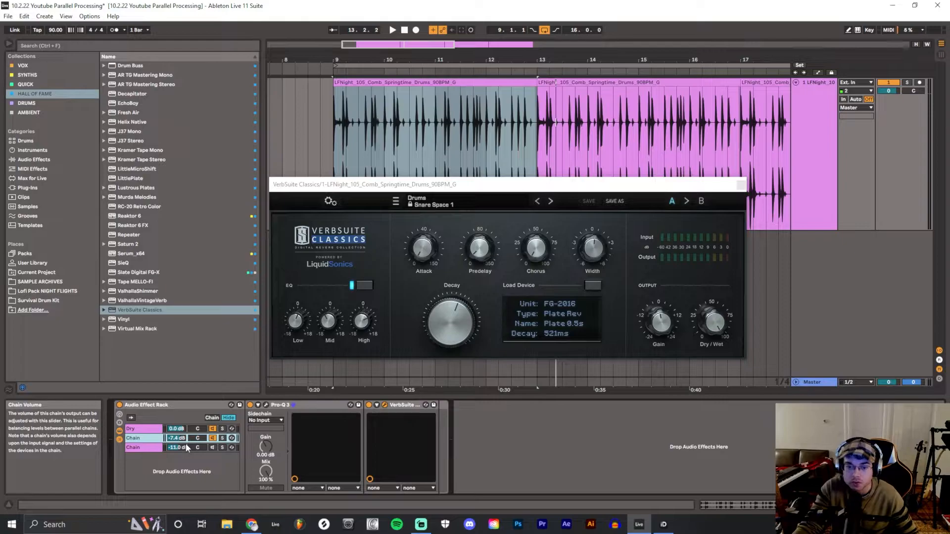
Select the second reverb chain and open its VerbSuite Classics window, placing it over the arrangement
{"action": "left_click", "coordinate": [202, 447]}
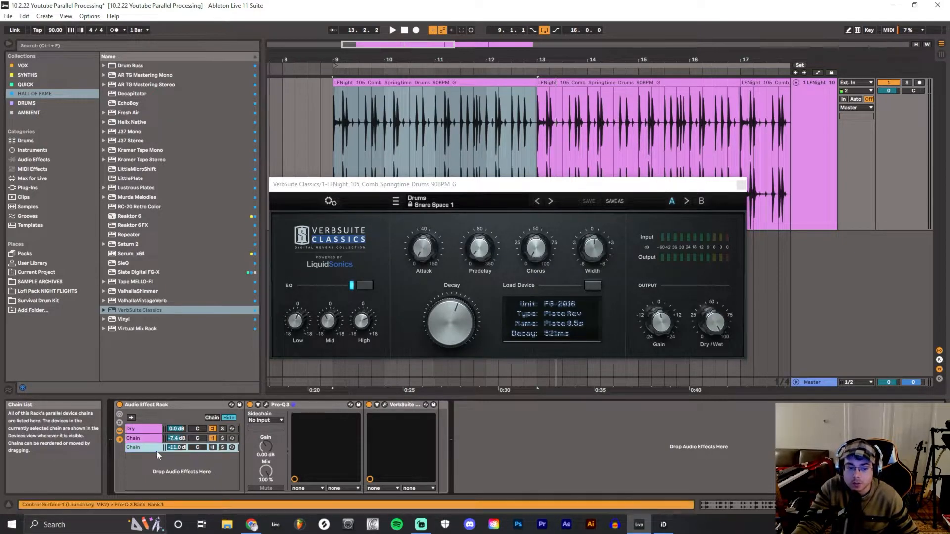
{"action": "left_click", "coordinate": [385, 405]}
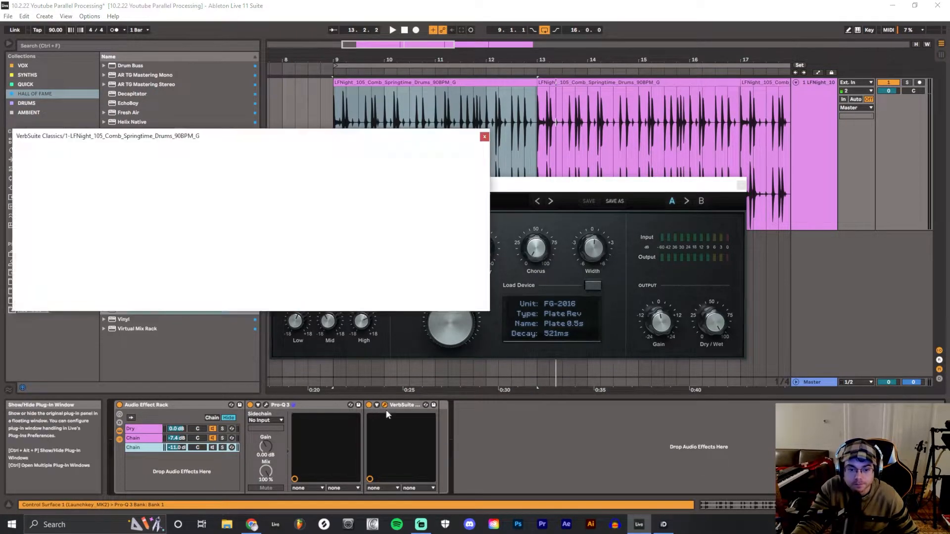
{"action": "left_click_drag", "start_coordinate": [337, 137], "coordinate": [522, 152]}
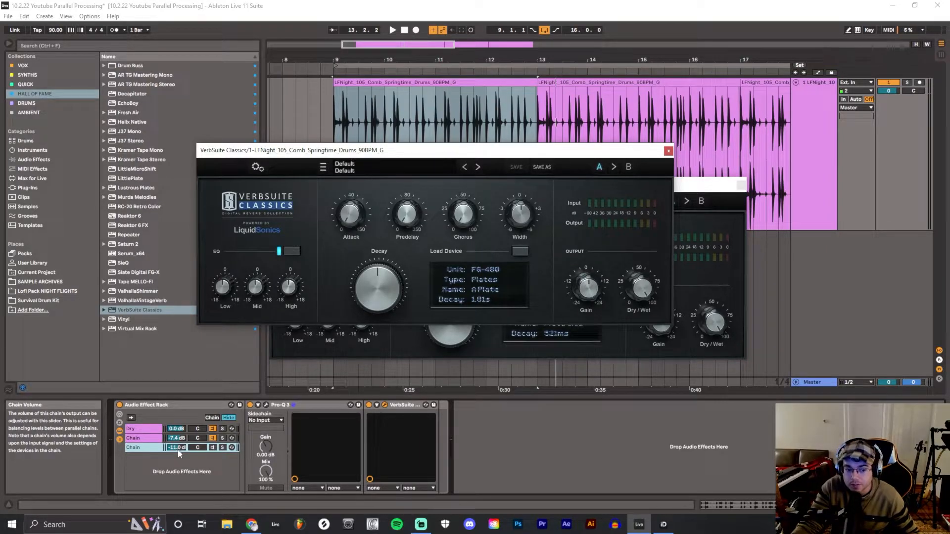
Activate the second reverb chain and play the drums with both reverbs, then stop and deactivate both reverb chains
{"action": "left_click", "coordinate": [215, 459]}
{"action": "key", "text": "space"}
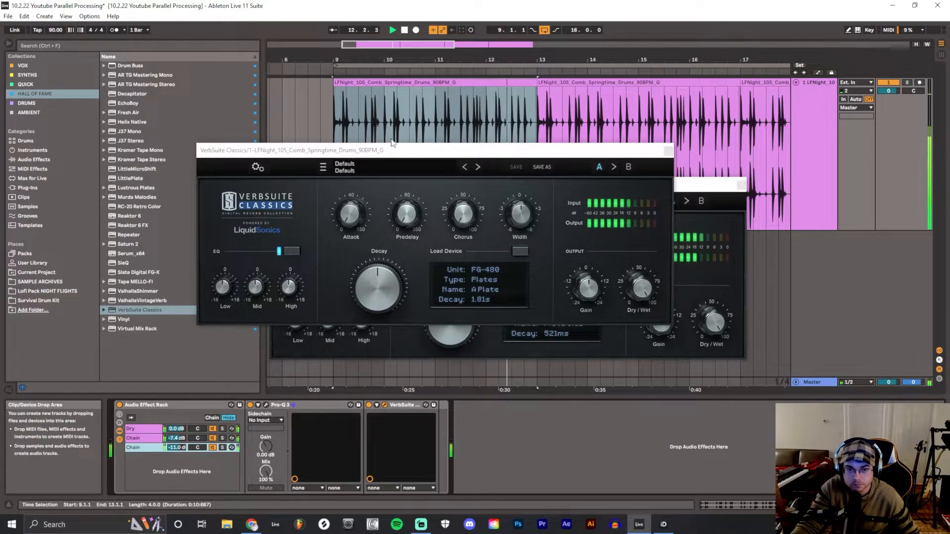
{"action": "left_click", "coordinate": [404, 31]}
{"action": "left_click", "coordinate": [212, 447]}
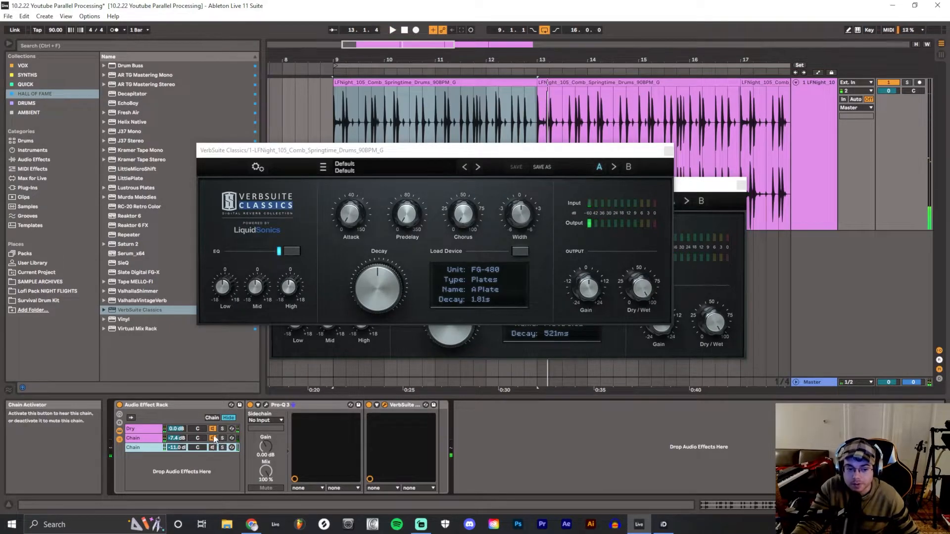
{"action": "left_click", "coordinate": [213, 439]}
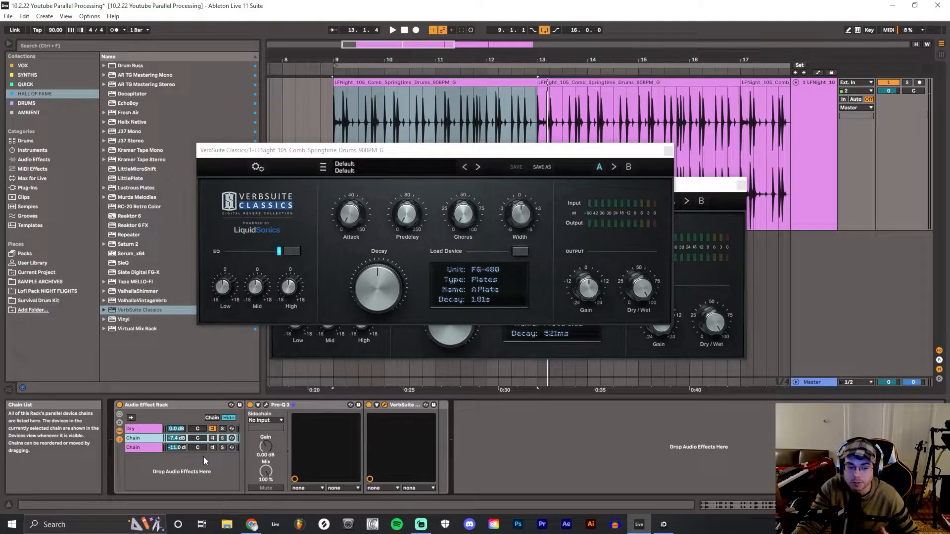
Examine the Pro-Q 3 EQ curves on both reverb chains, then close the EQ and VerbSuite Classics windows
{"action": "left_click", "coordinate": [277, 409]}
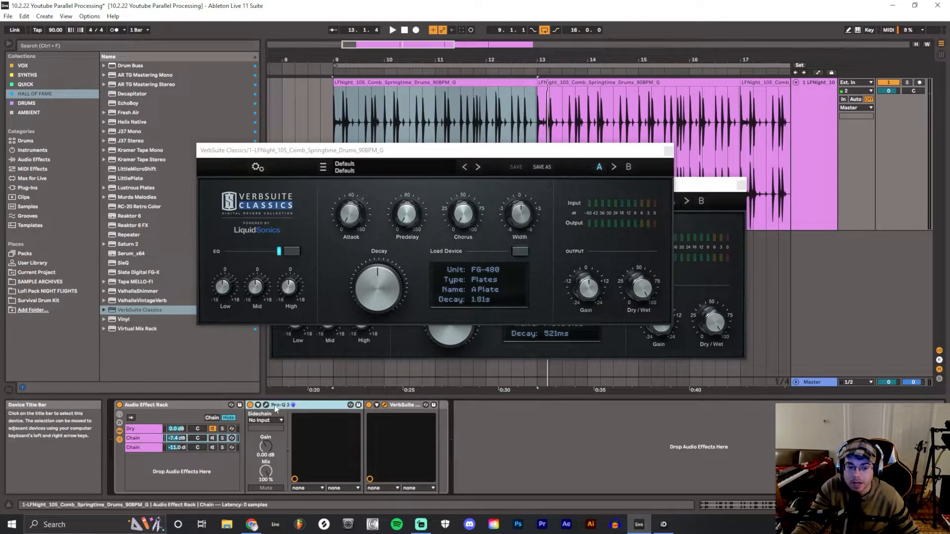
{"action": "left_click", "coordinate": [265, 405]}
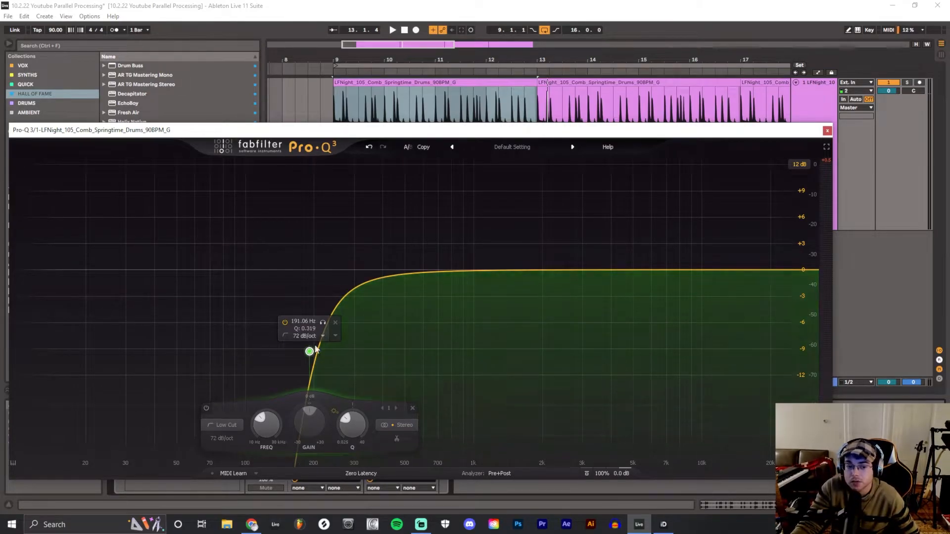
{"action": "left_click", "coordinate": [828, 130]}
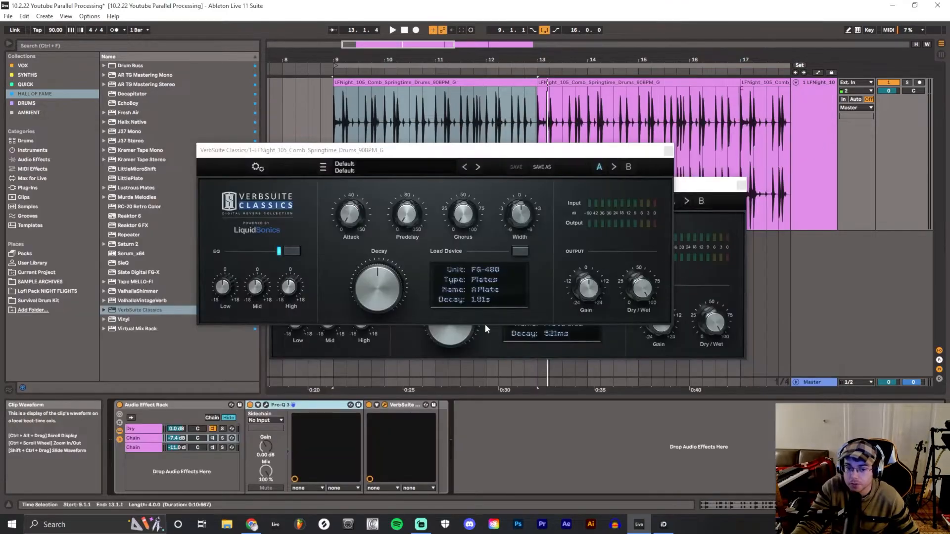
{"action": "left_click", "coordinate": [159, 448]}
{"action": "left_click", "coordinate": [266, 404]}
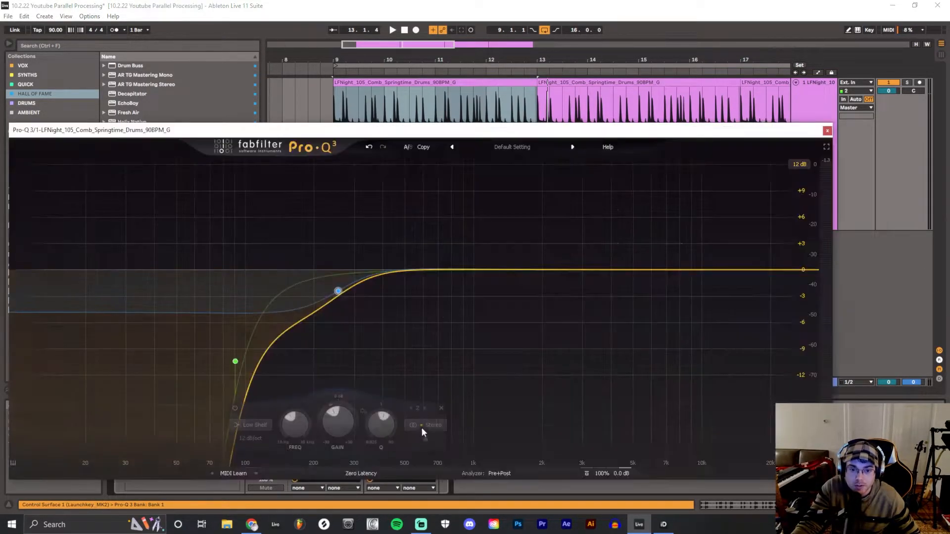
{"action": "left_click_drag", "start_coordinate": [390, 131], "coordinate": [488, 117]}
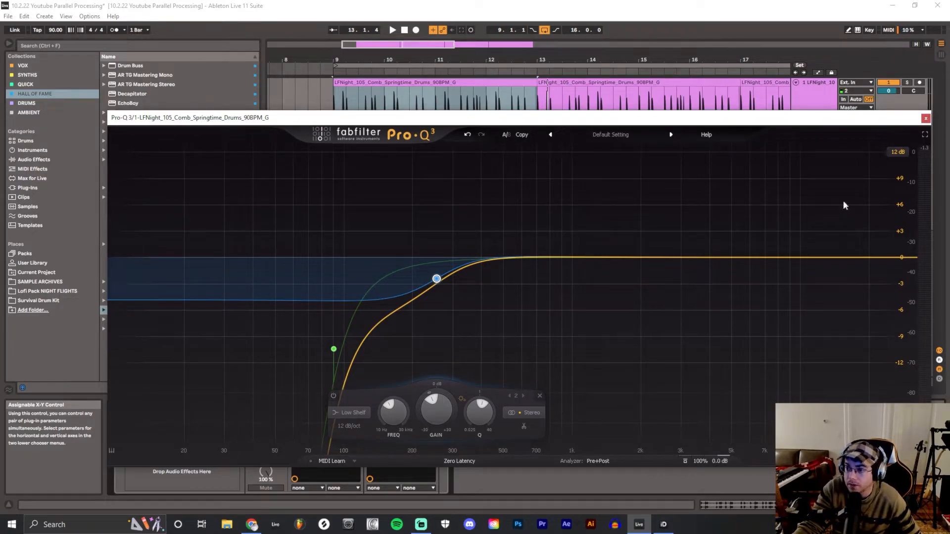
{"action": "left_click", "coordinate": [925, 118]}
{"action": "left_click", "coordinate": [681, 151]}
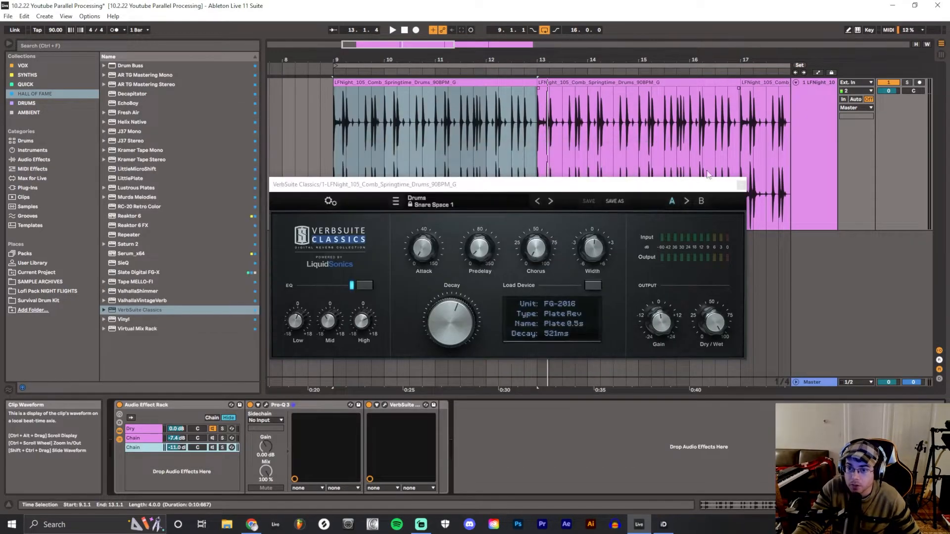
{"action": "left_click", "coordinate": [741, 186]}
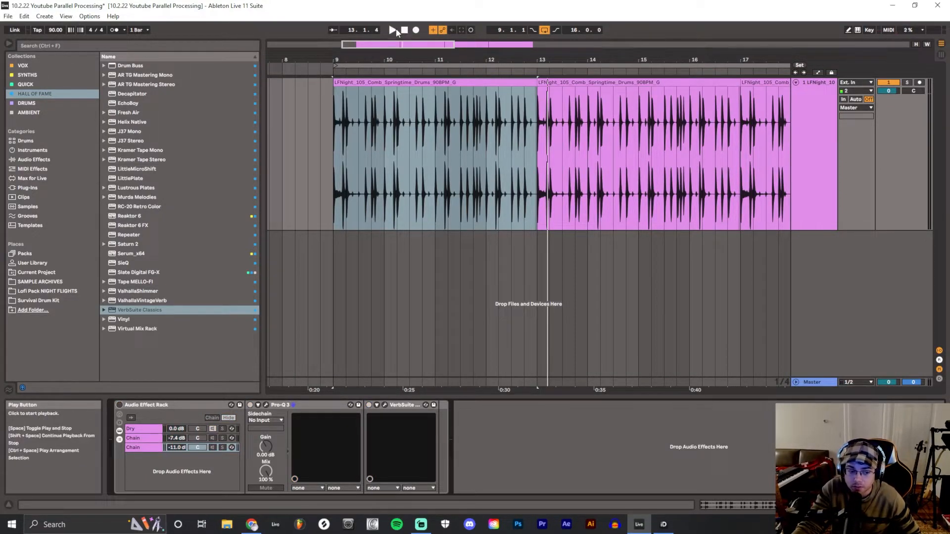
Play the drums while activating both reverb chains and switching the rack on and off to compare processed and dry sound
{"action": "key", "text": "space"}
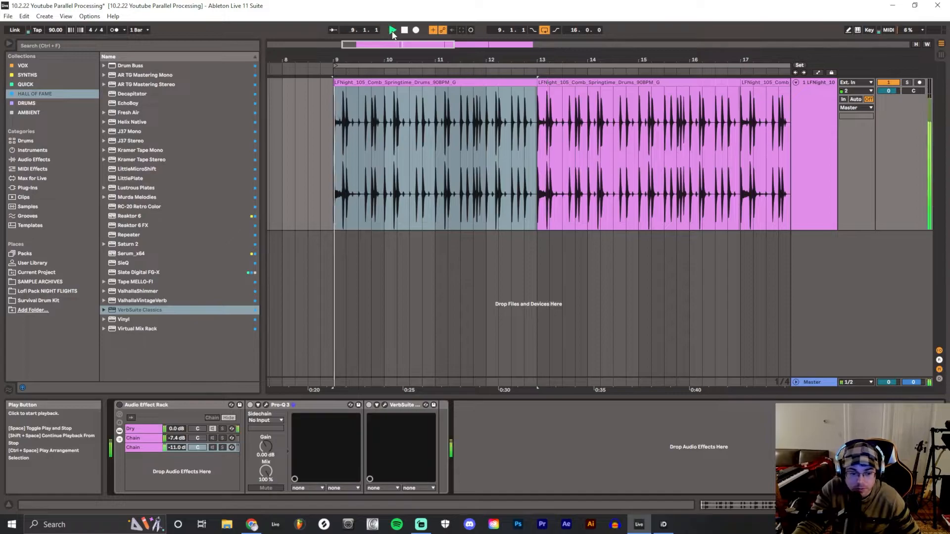
{"action": "left_click", "coordinate": [119, 406]}
{"action": "left_click", "coordinate": [118, 406]}
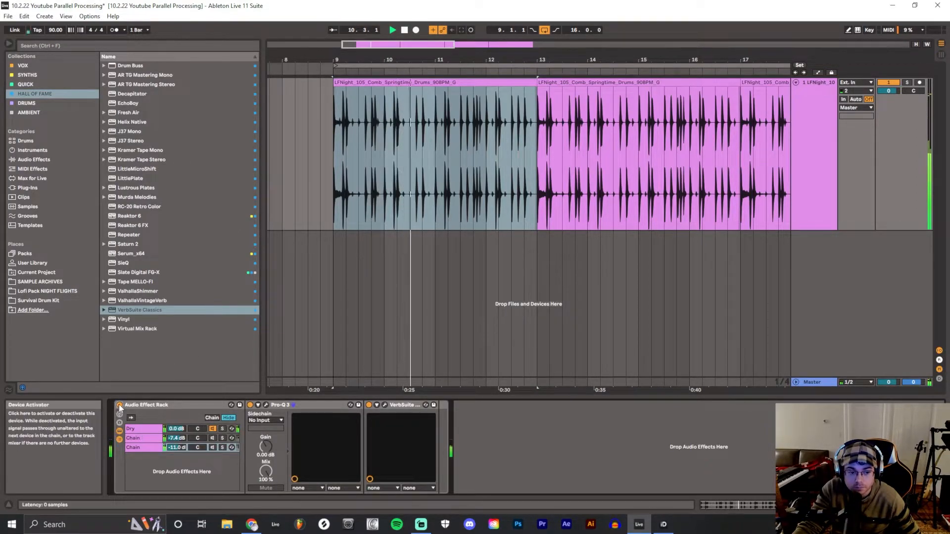
{"action": "left_click", "coordinate": [212, 438]}
{"action": "left_click", "coordinate": [212, 447]}
{"action": "left_click", "coordinate": [119, 405]}
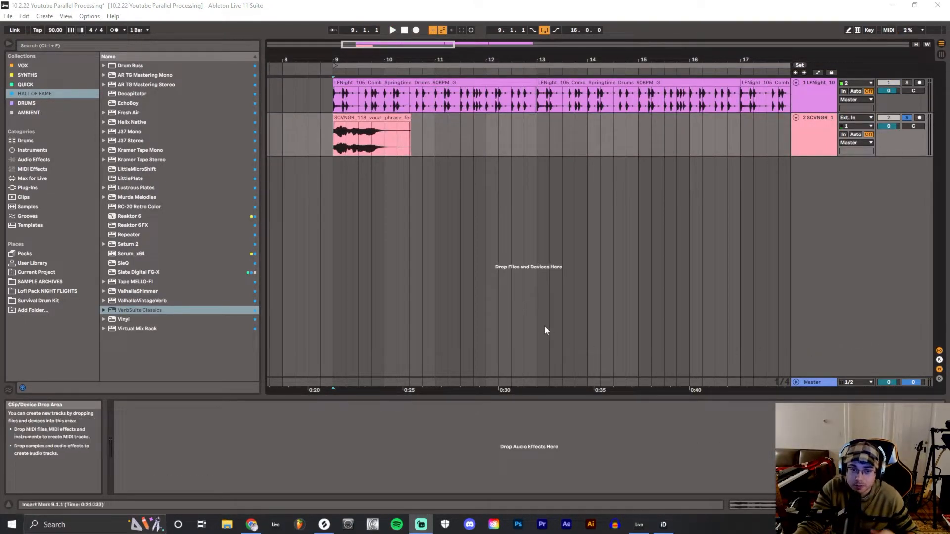
Select the vocal phrase clip and add an Audio Effect Rack from the Quick collection to its track
{"action": "left_click", "coordinate": [386, 119]}
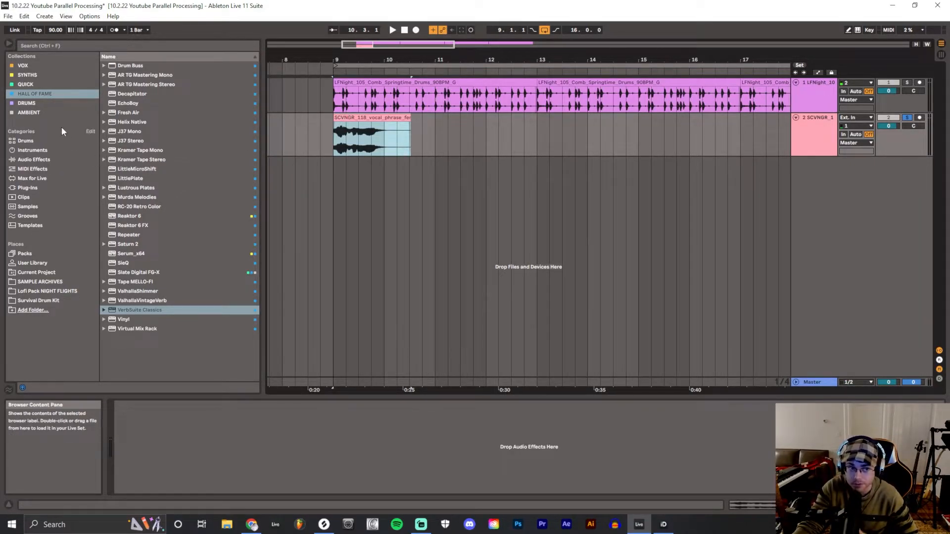
{"action": "left_click", "coordinate": [44, 85]}
{"action": "left_click_drag", "start_coordinate": [129, 66], "coordinate": [309, 121]}
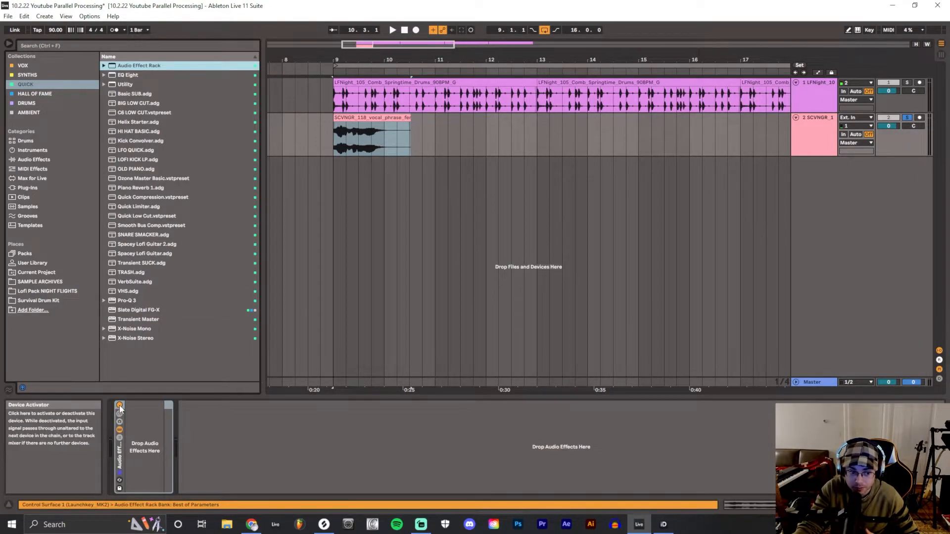
Add ValhallaVintageVerb from the Hall of Fame collection to the vocal track, audition it at a 28.4% mix, then raise the mix again
{"action": "left_click", "coordinate": [35, 94]}
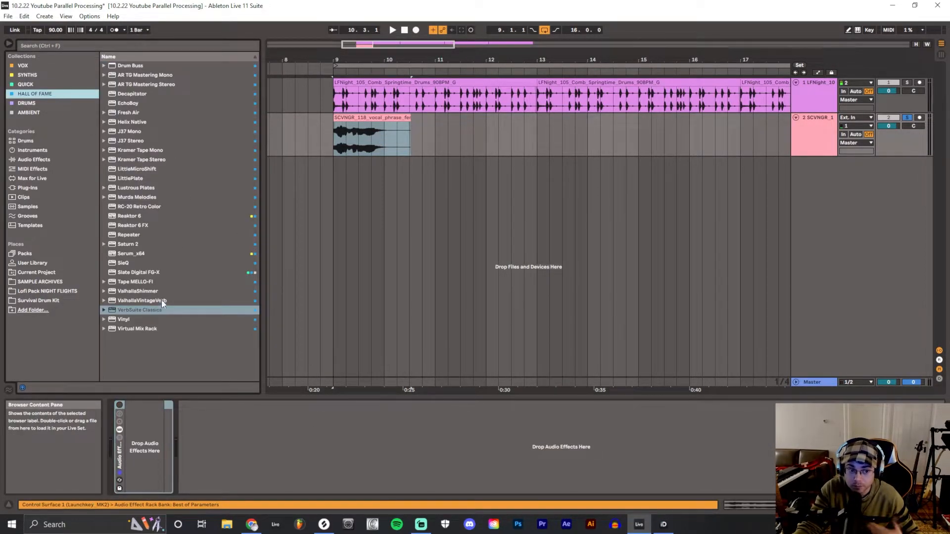
{"action": "double_click", "coordinate": [132, 301]}
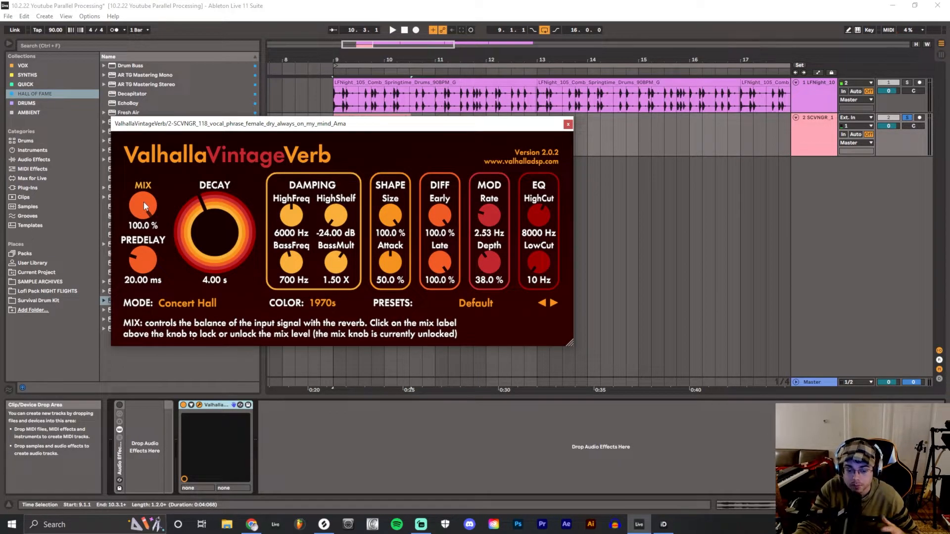
{"action": "left_click_drag", "start_coordinate": [143, 202], "coordinate": [164, 280]}
{"action": "left_click_drag", "start_coordinate": [422, 125], "coordinate": [578, 178]}
{"action": "key", "text": "space"}
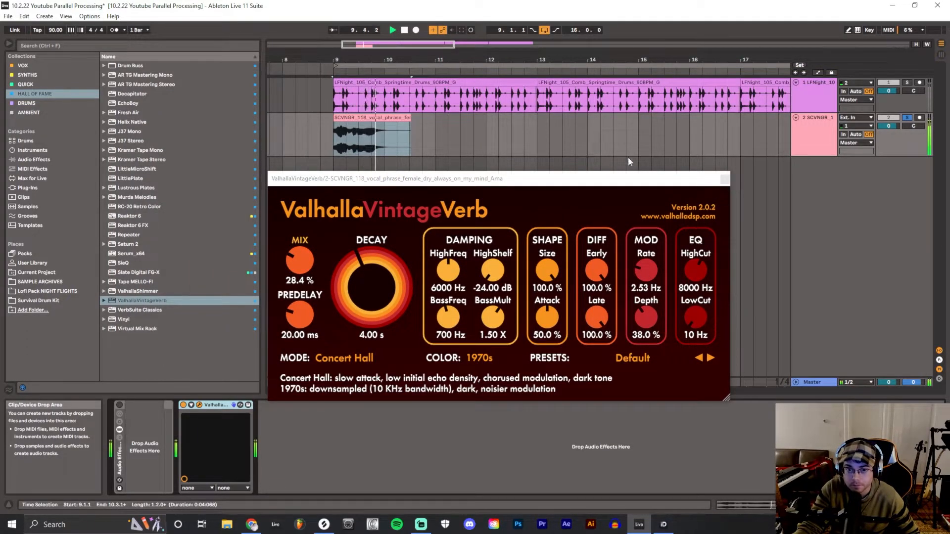
{"action": "left_click", "coordinate": [404, 30]}
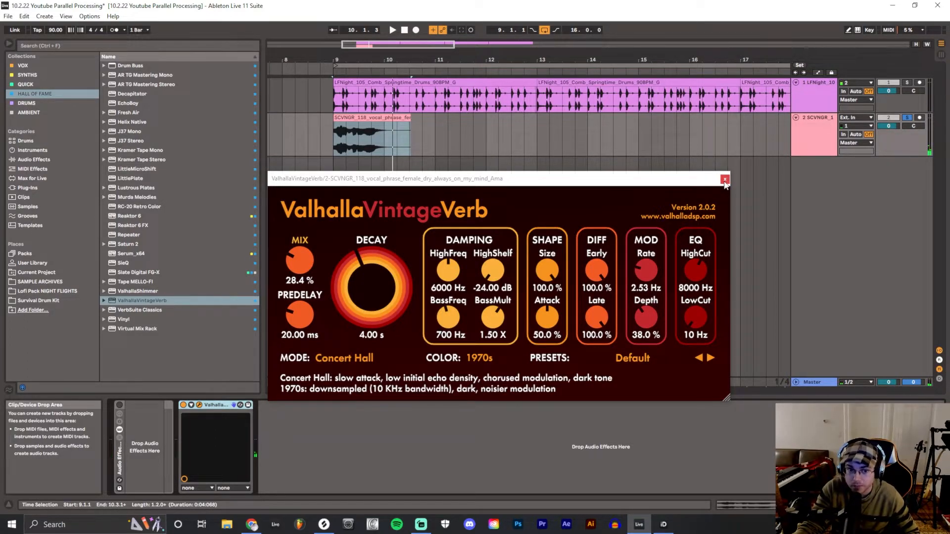
{"action": "left_click_drag", "start_coordinate": [302, 264], "coordinate": [336, 198]}
{"action": "left_click", "coordinate": [725, 179]}
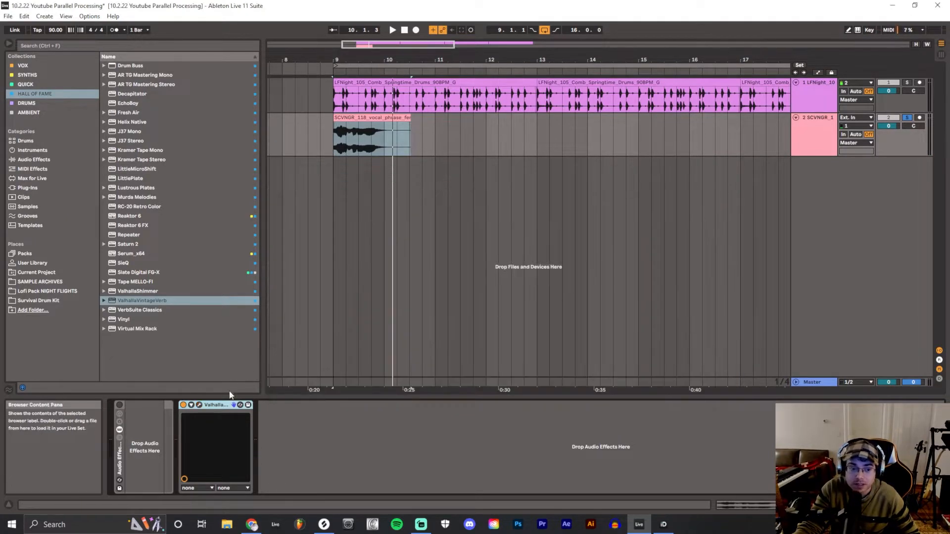
Create an empty chain in the vocal's rack, move ValhallaVintageVerb into a second chain and lower that chain's volume to -10.2 dB
{"action": "left_click", "coordinate": [119, 439]}
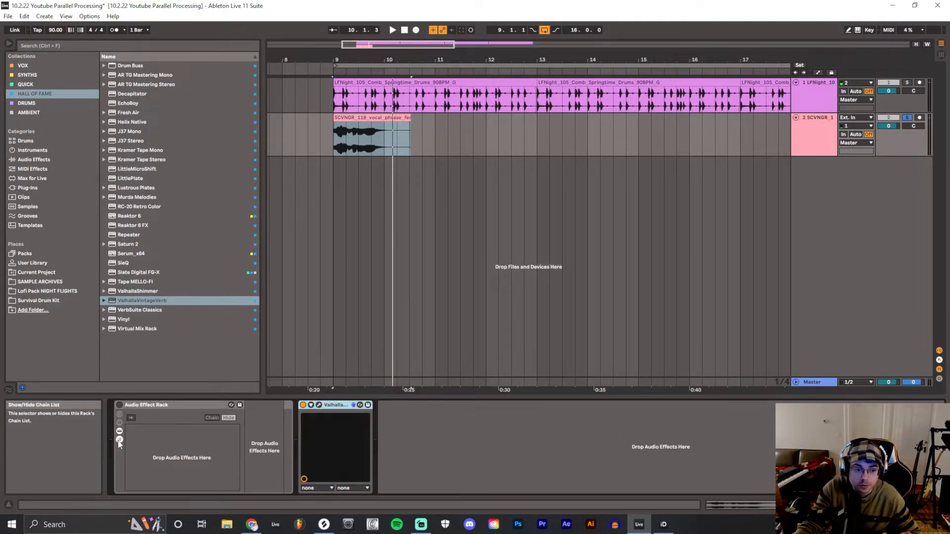
{"action": "right_click", "coordinate": [168, 444]}
{"action": "left_click", "coordinate": [182, 449]}
{"action": "left_click", "coordinate": [331, 410]}
{"action": "left_click_drag", "start_coordinate": [330, 410], "coordinate": [178, 448]}
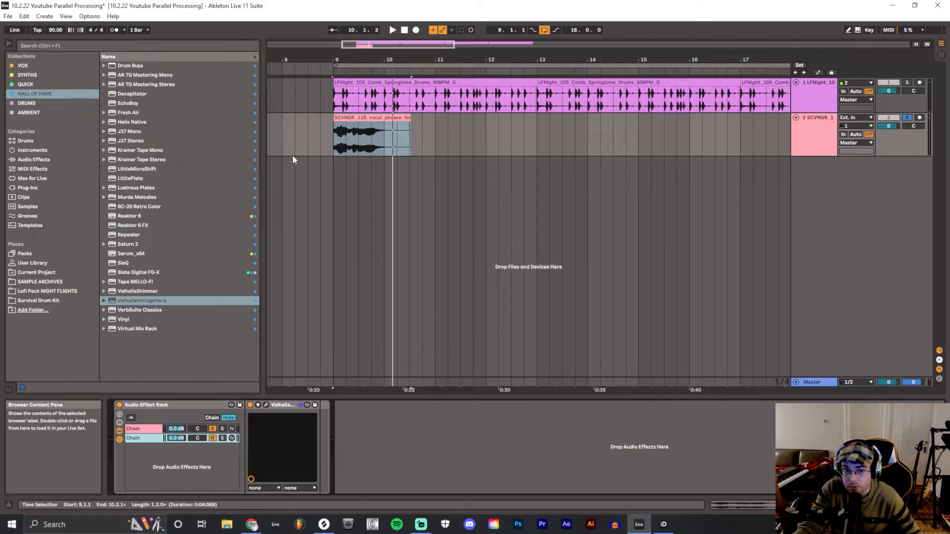
{"action": "left_click", "coordinate": [334, 132]}
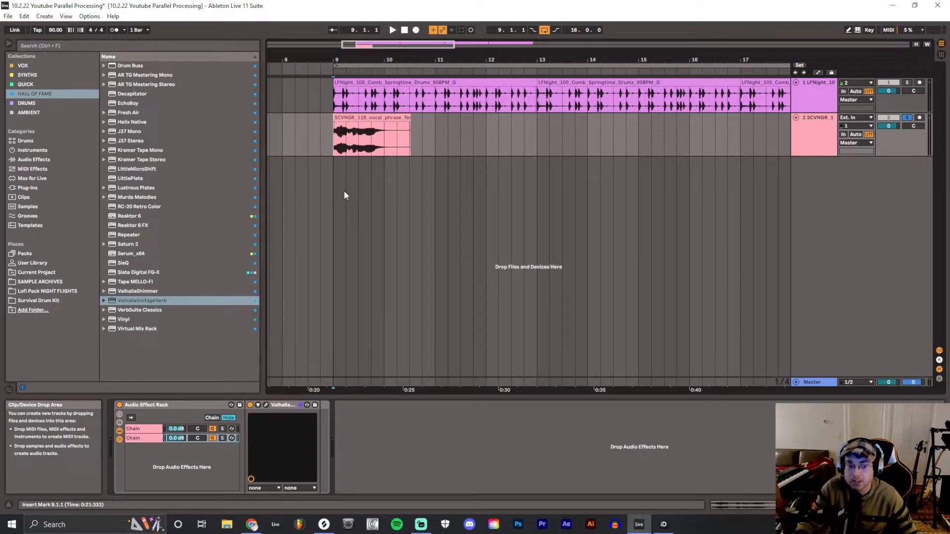
{"action": "left_click_drag", "start_coordinate": [176, 439], "coordinate": [176, 460]}
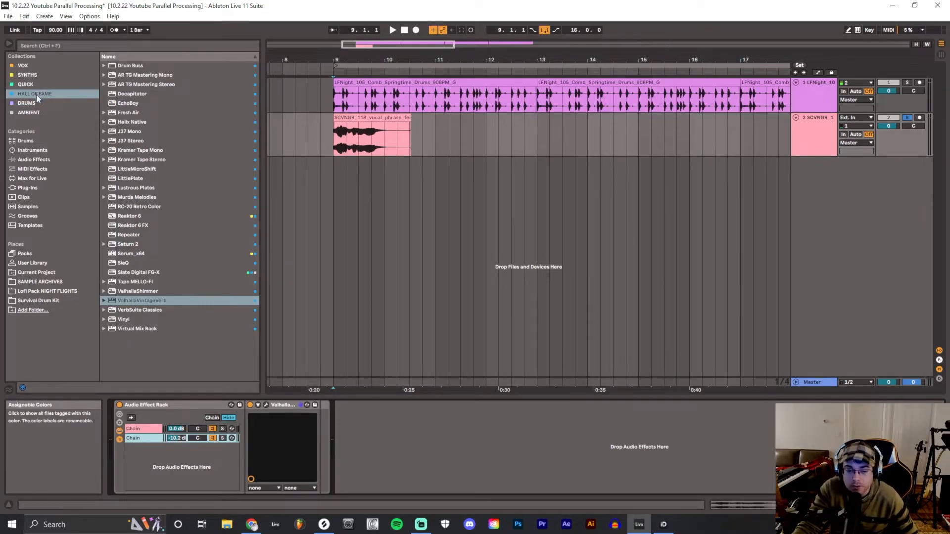
Find FabFilter Pro-C 2 among the VST3 plug-ins by searching for "pro" and insert it after ValhallaVintageVerb in the reverb chain
{"action": "left_click", "coordinate": [32, 161]}
{"action": "left_click", "coordinate": [105, 132]}
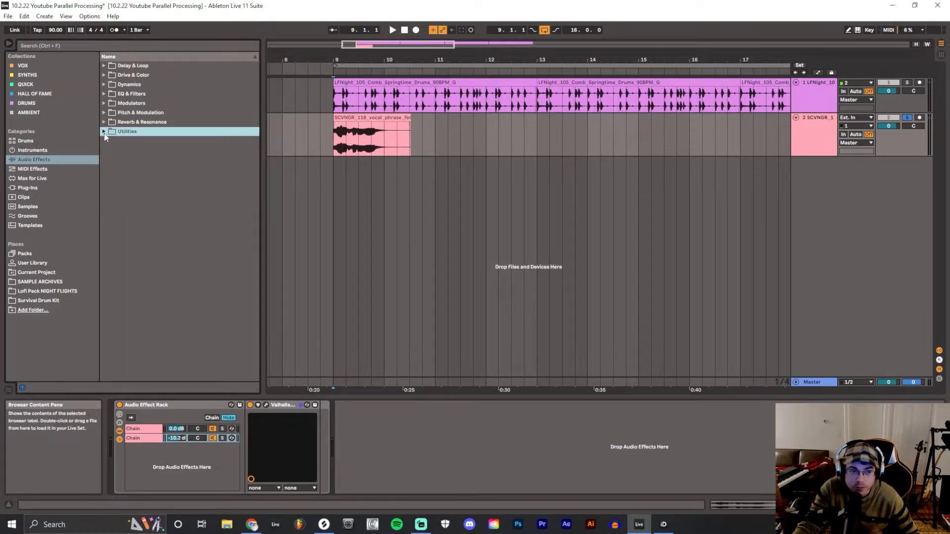
{"action": "left_click", "coordinate": [46, 187]}
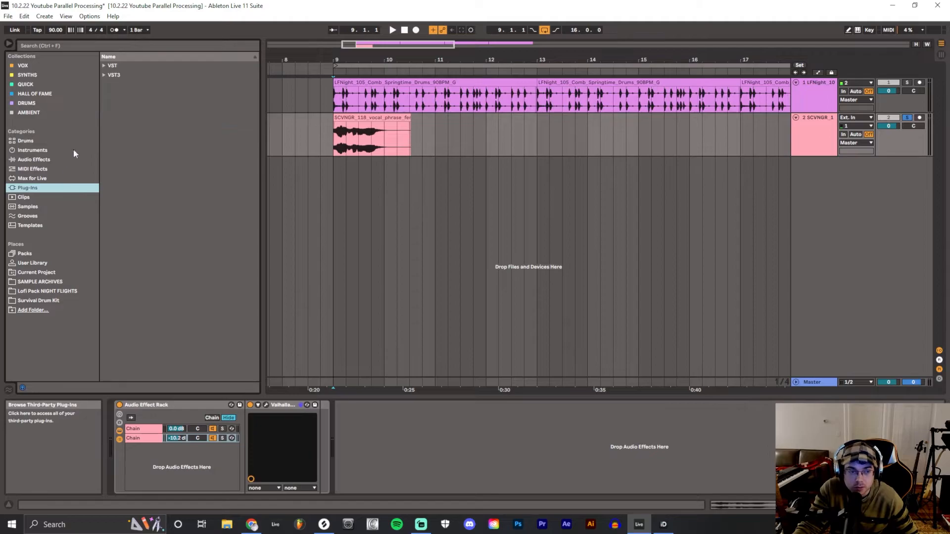
{"action": "left_click", "coordinate": [104, 75]}
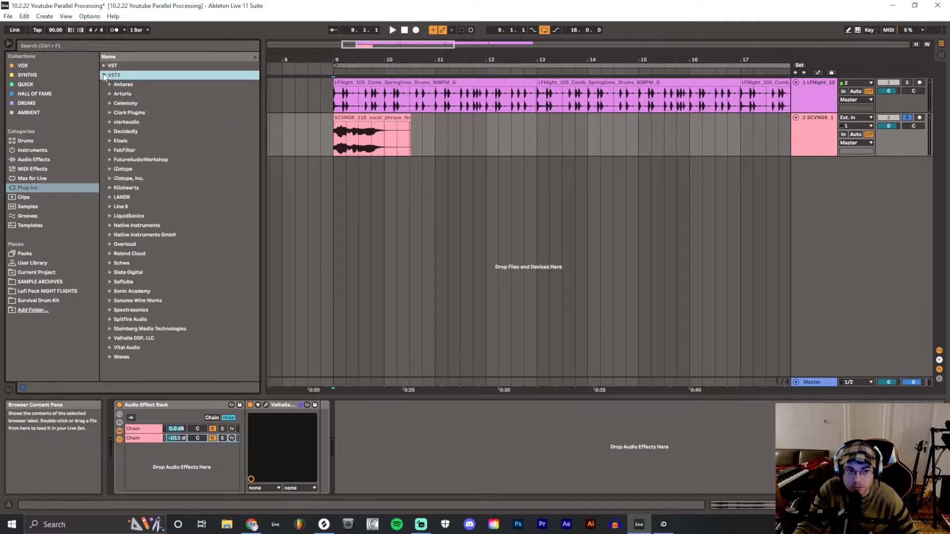
{"action": "left_click", "coordinate": [101, 46]}
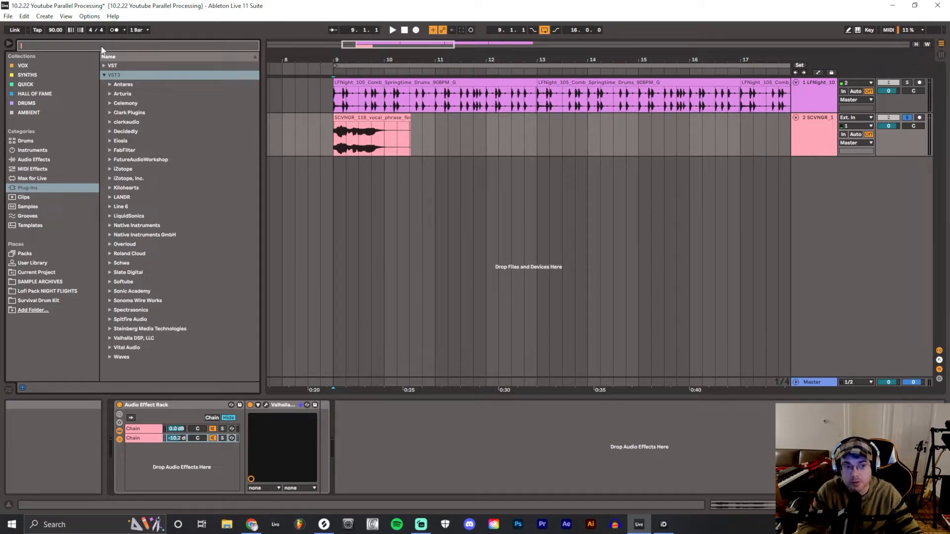
{"action": "type", "text": "pro"}
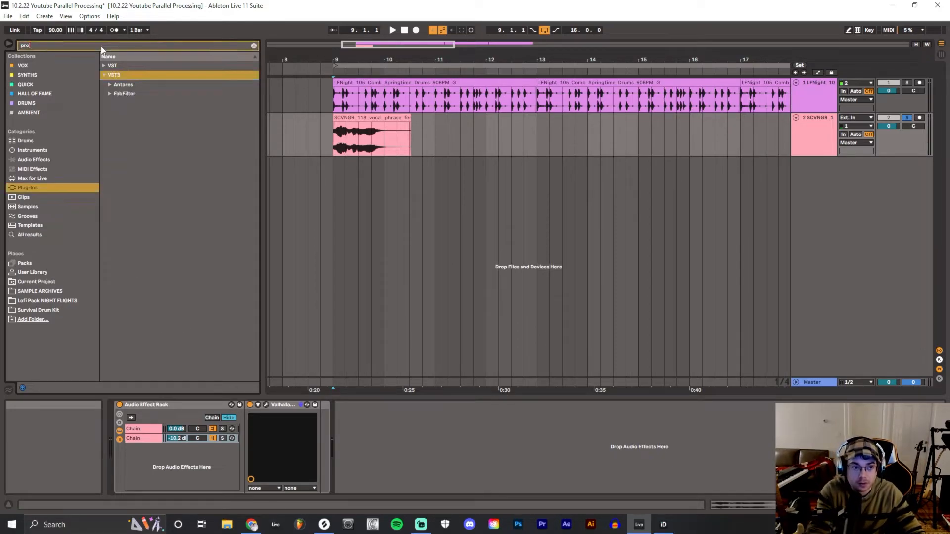
{"action": "left_click", "coordinate": [110, 94]}
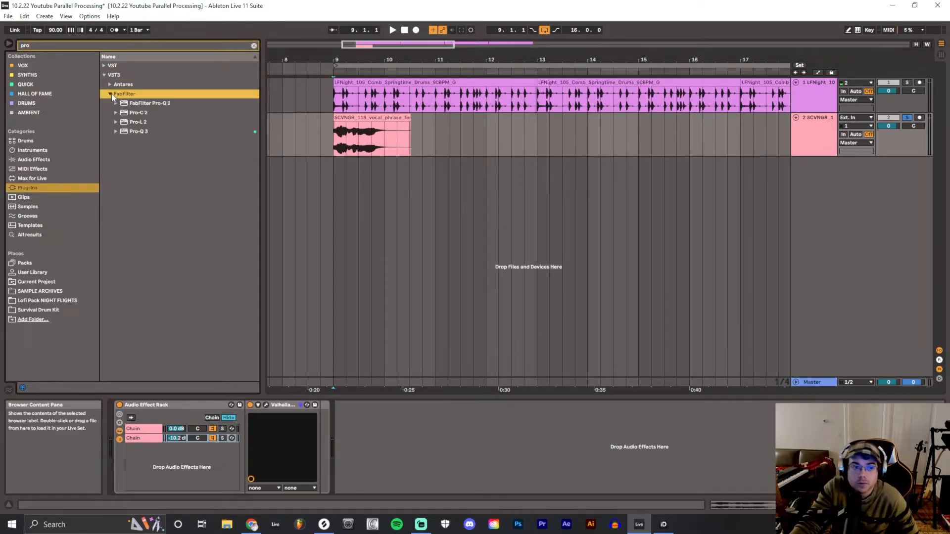
{"action": "left_click", "coordinate": [131, 115]}
{"action": "left_click_drag", "start_coordinate": [130, 116], "coordinate": [465, 411]}
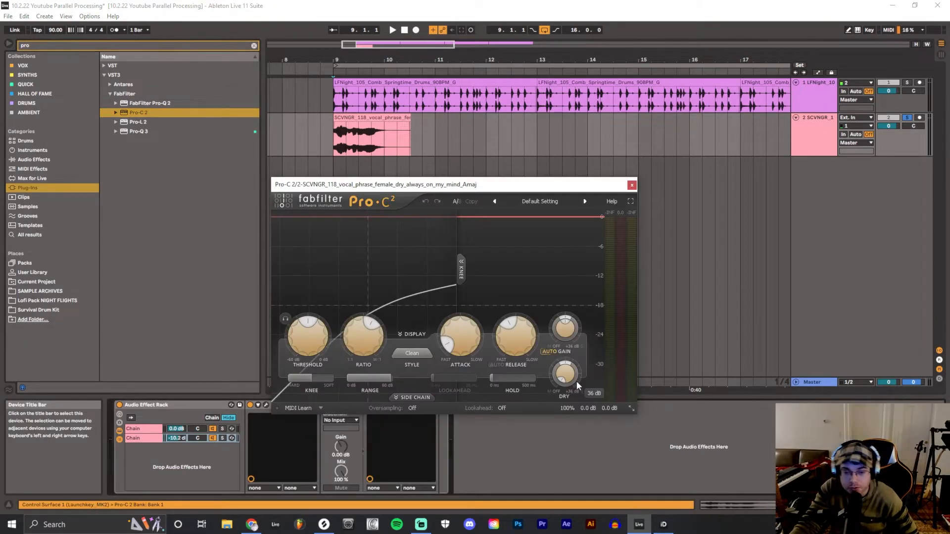
Set Pro-C 2 to its external side chain and choose the vocal phrase track as the sidechain source
{"action": "left_click_drag", "start_coordinate": [444, 185], "coordinate": [509, 146]}
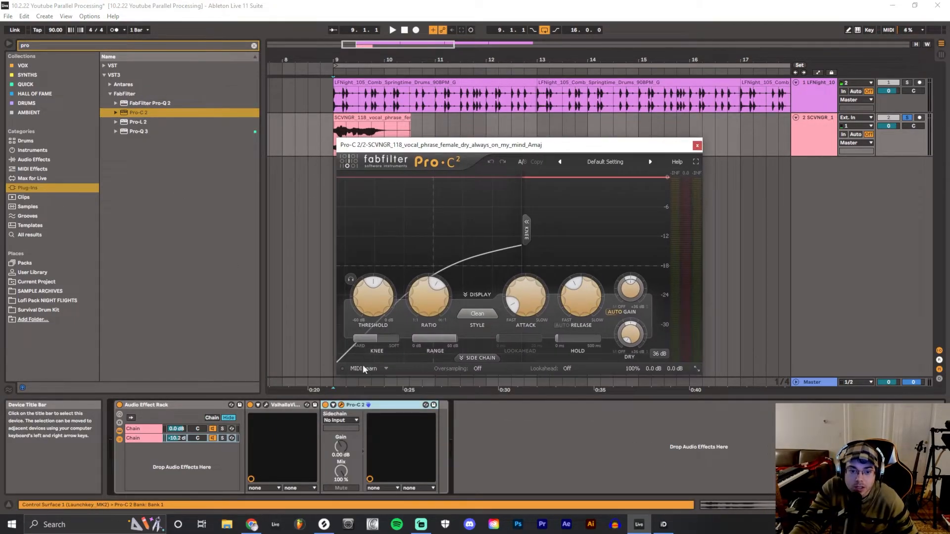
{"action": "left_click", "coordinate": [476, 357]}
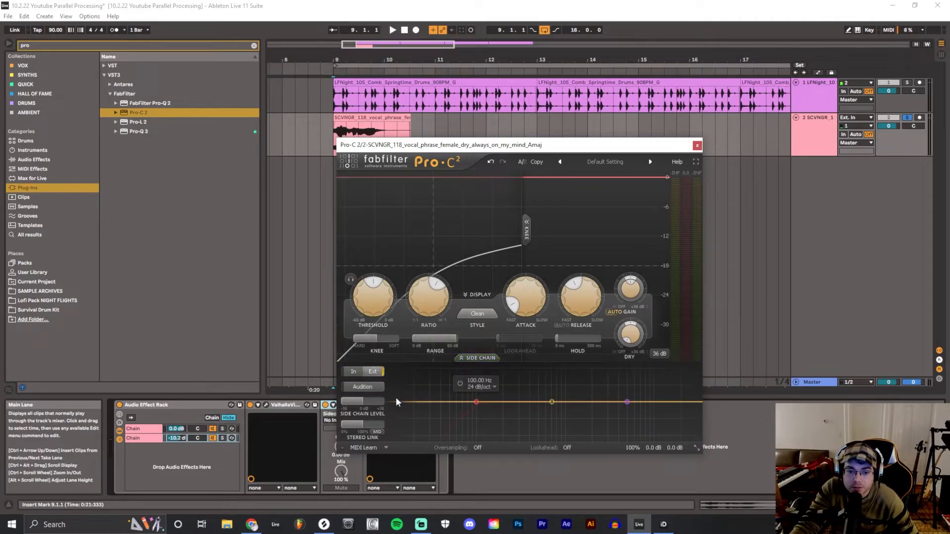
{"action": "left_click", "coordinate": [697, 145]}
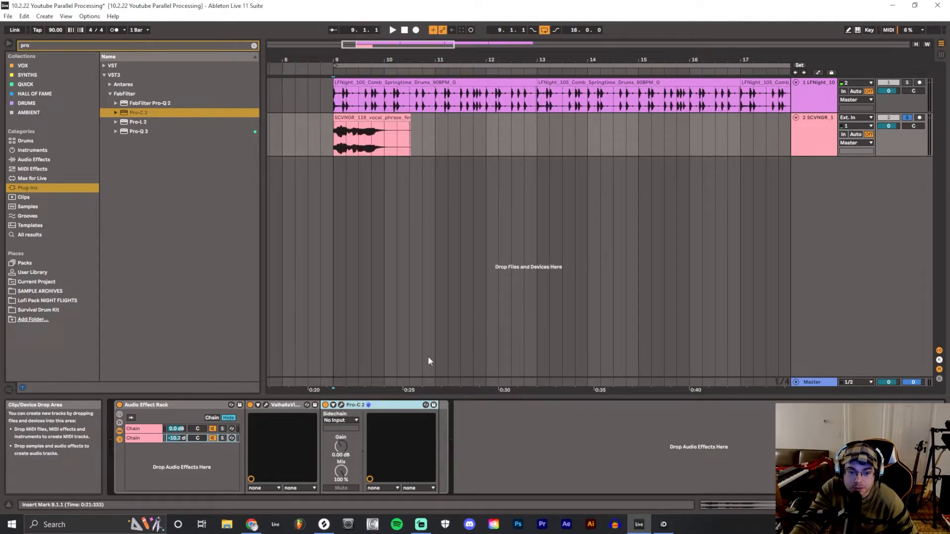
{"action": "left_click", "coordinate": [346, 420]}
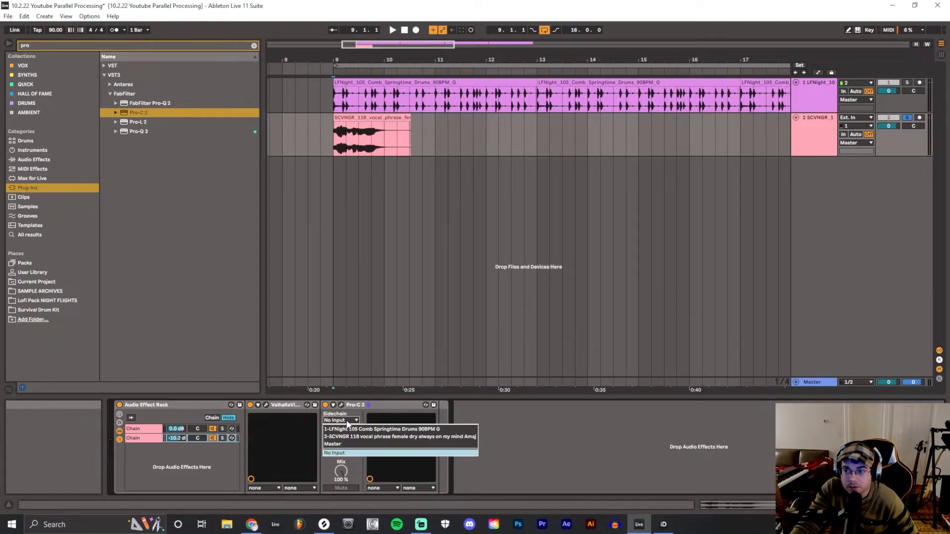
{"action": "left_click", "coordinate": [354, 437]}
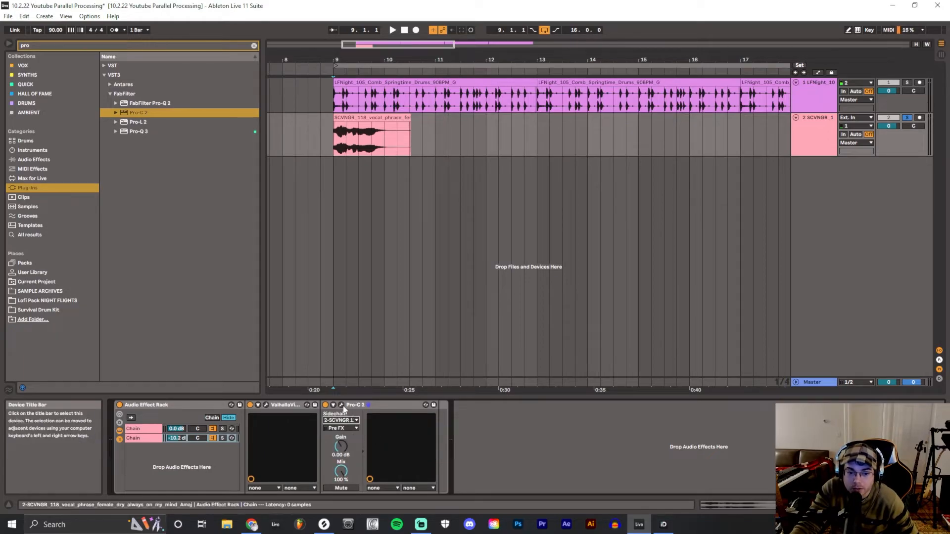
Turn off auto gain and turn on auto release in an enlarged Pro-C 2 window, and play the vocal with the ducked reverb
{"action": "left_click", "coordinate": [342, 405]}
{"action": "left_click_drag", "start_coordinate": [527, 145], "coordinate": [611, 106]}
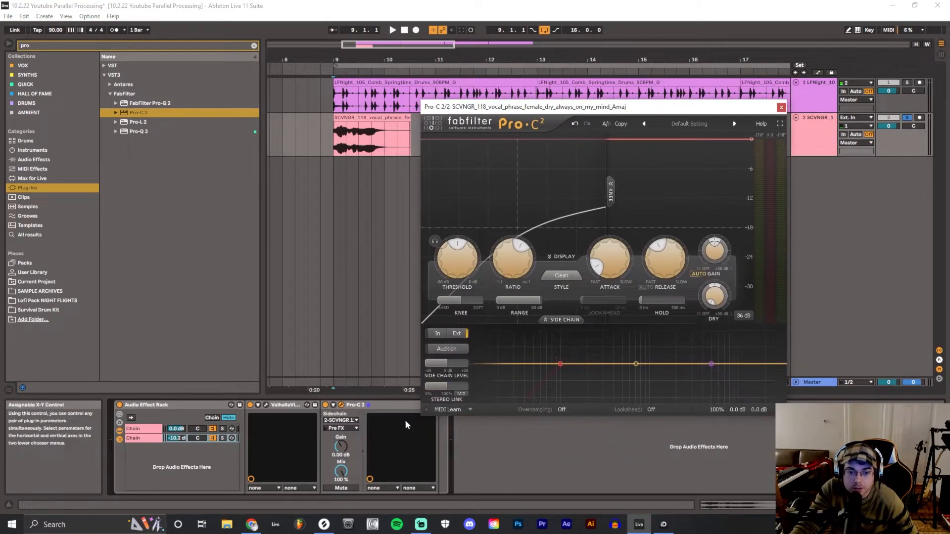
{"action": "left_click_drag", "start_coordinate": [420, 407], "coordinate": [209, 408]}
{"action": "left_click_drag", "start_coordinate": [488, 107], "coordinate": [568, 152]}
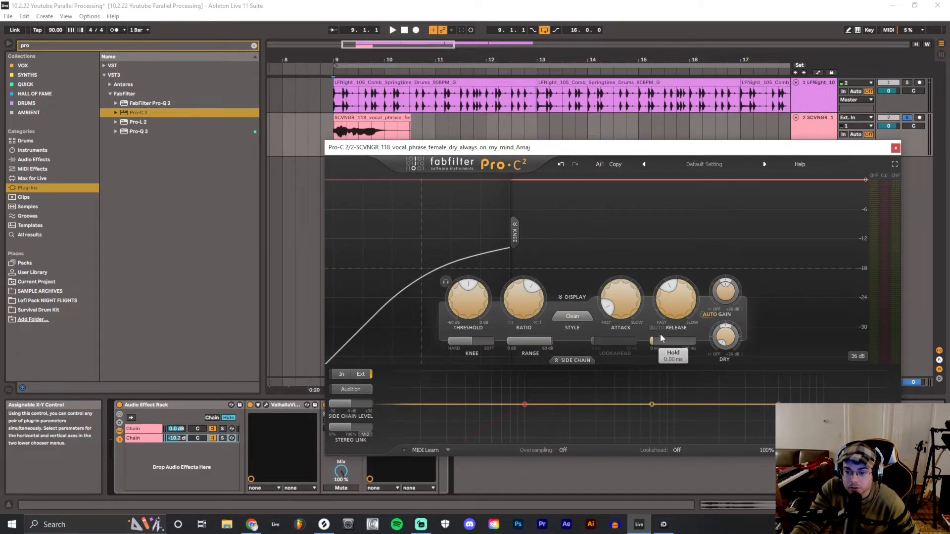
{"action": "key", "text": "space"}
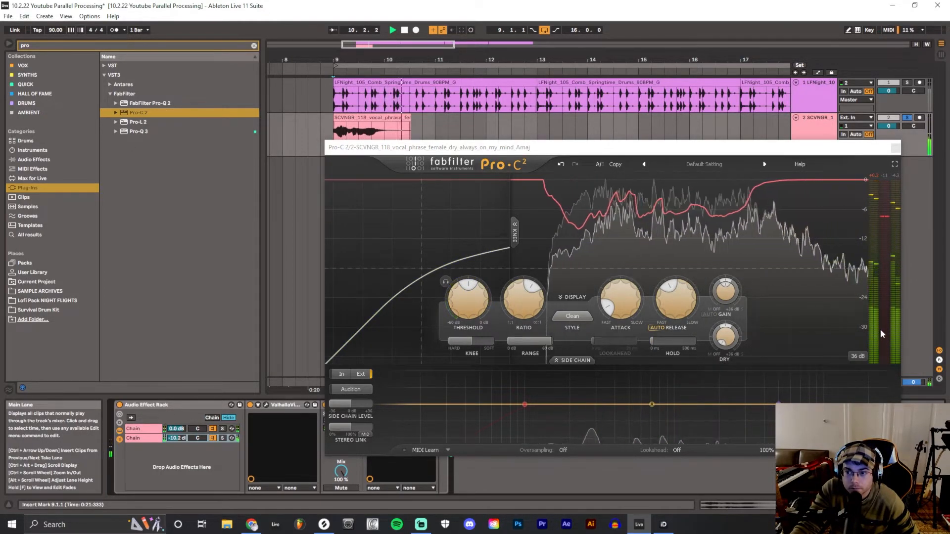
{"action": "key", "text": "space"}
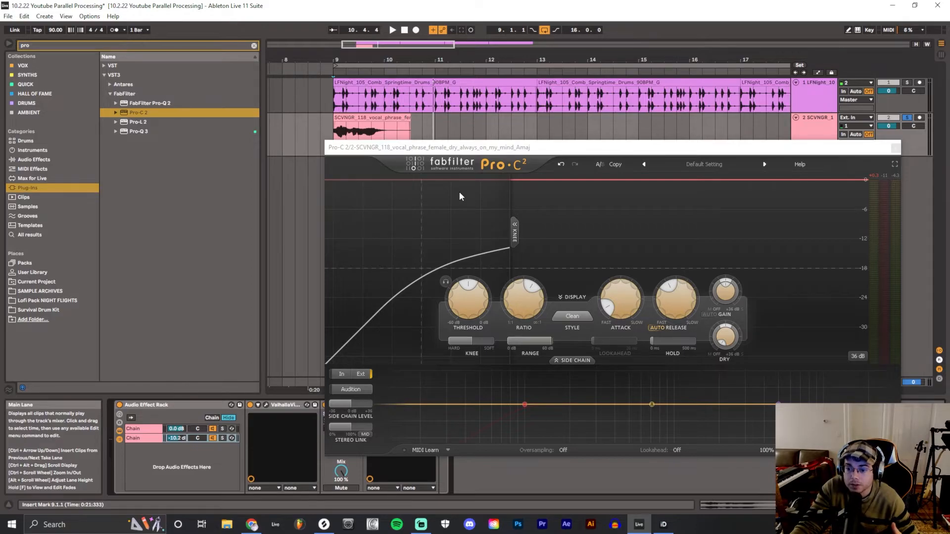
{"action": "left_click", "coordinate": [392, 31]}
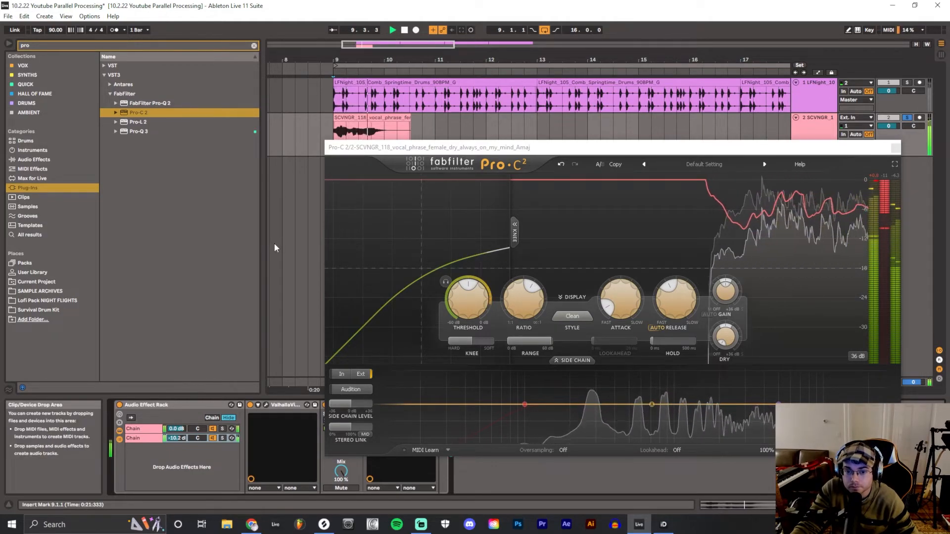
{"action": "left_click", "coordinate": [404, 30]}
Bypass Pro-C 2 and play the vocal to hear the reverb without ducking
{"action": "left_click_drag", "start_coordinate": [396, 147], "coordinate": [556, 140]}
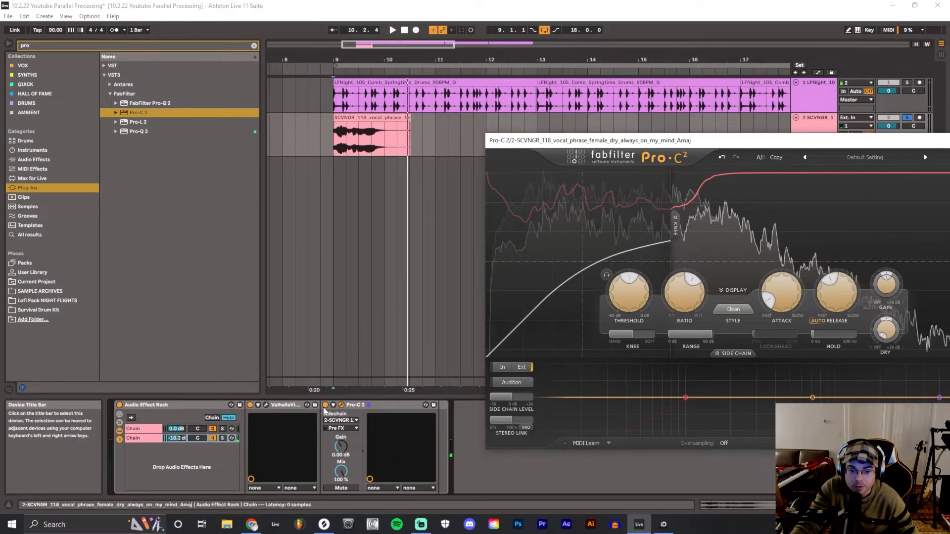
{"action": "left_click", "coordinate": [393, 30]}
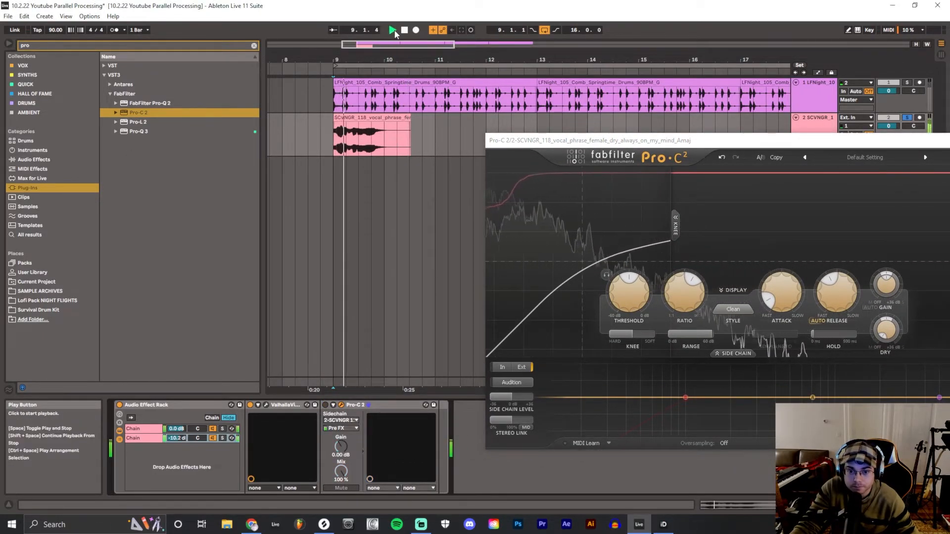
{"action": "left_click", "coordinate": [404, 31]}
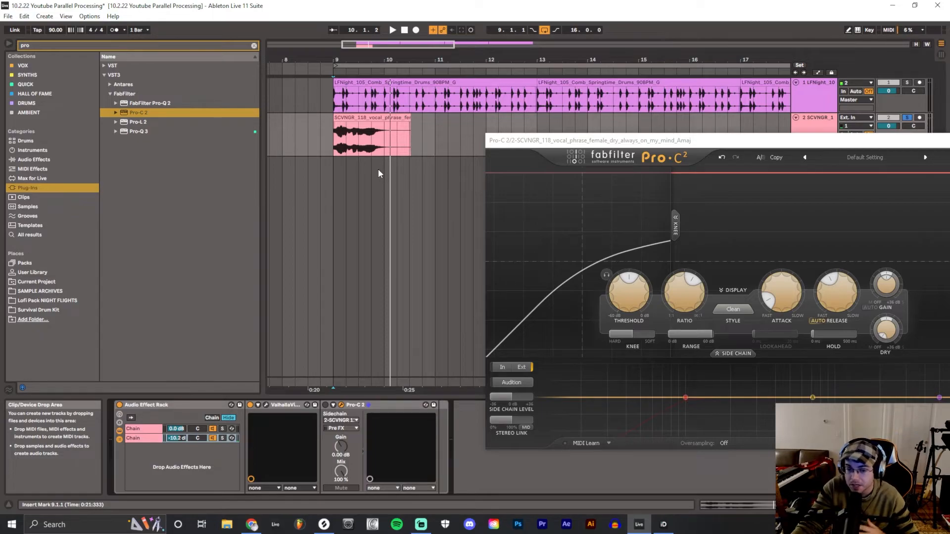
Close the Pro-C 2 window and reactivate the compressor on the reverb chain
{"action": "left_click_drag", "start_coordinate": [532, 143], "coordinate": [387, 145]}
{"action": "left_click_drag", "start_coordinate": [502, 144], "coordinate": [522, 117]}
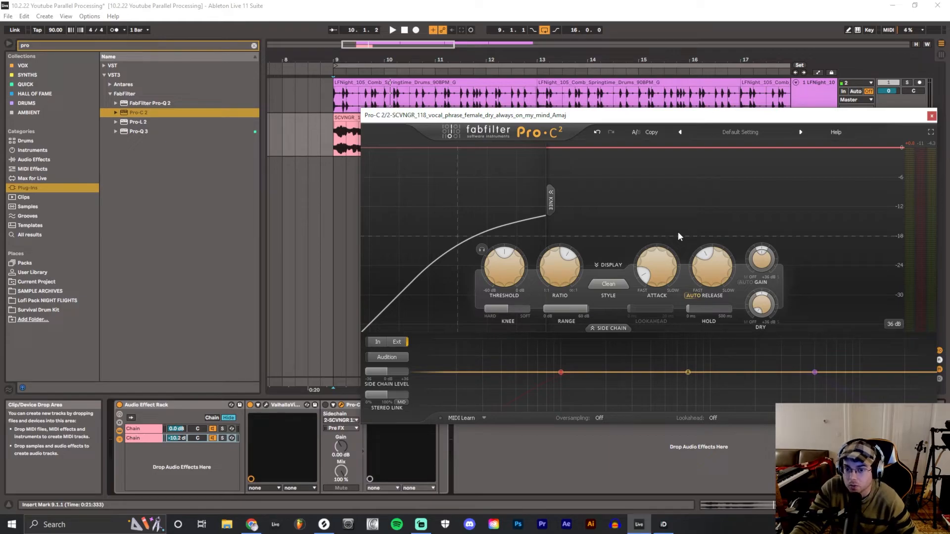
{"action": "left_click_drag", "start_coordinate": [681, 118], "coordinate": [597, 119]}
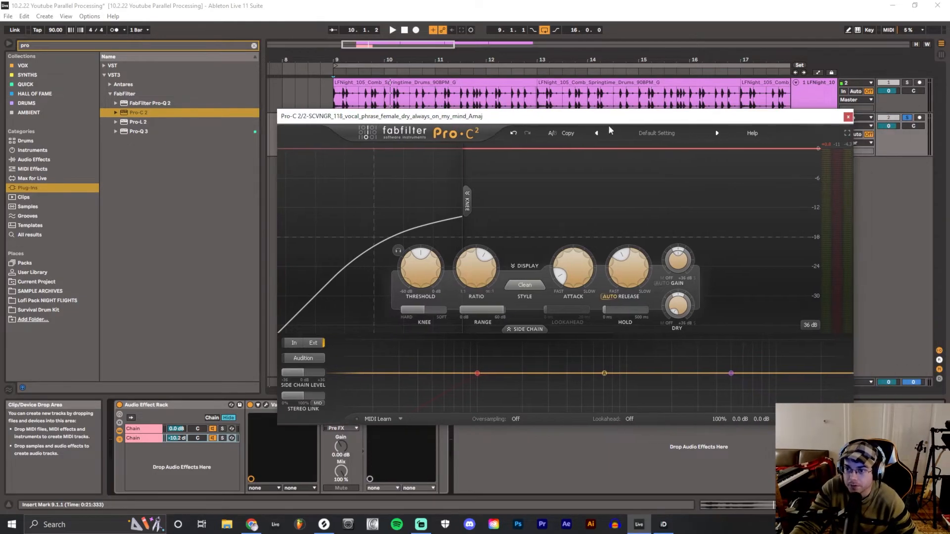
{"action": "left_click", "coordinate": [848, 117]}
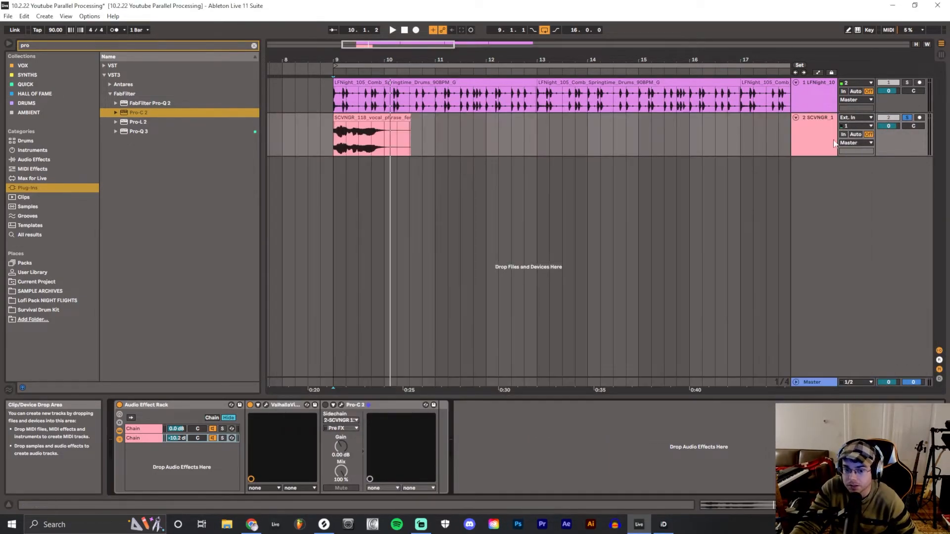
{"action": "left_click", "coordinate": [385, 408]}
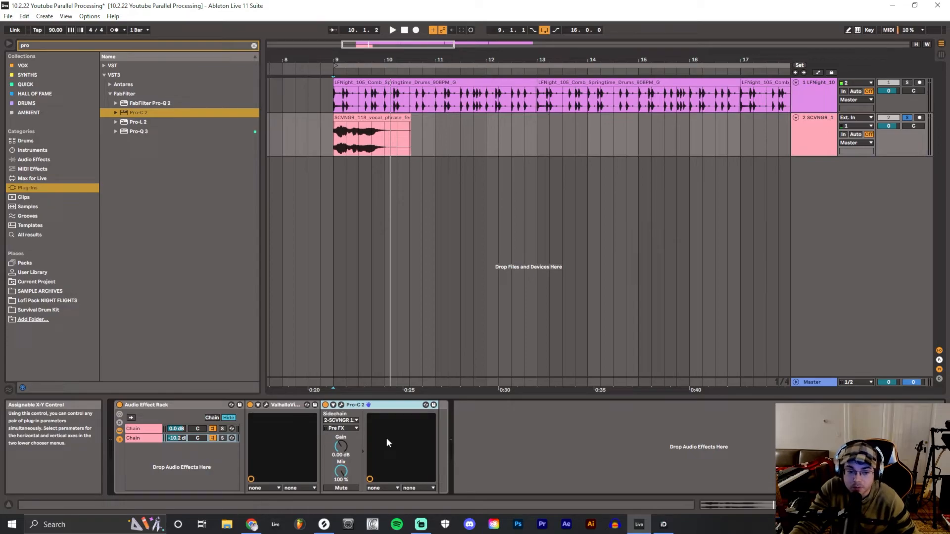
Clear the browser search and add EchoBoy from the Hall of Fame collection to the rack as a third chain
{"action": "left_click", "coordinate": [254, 46]}
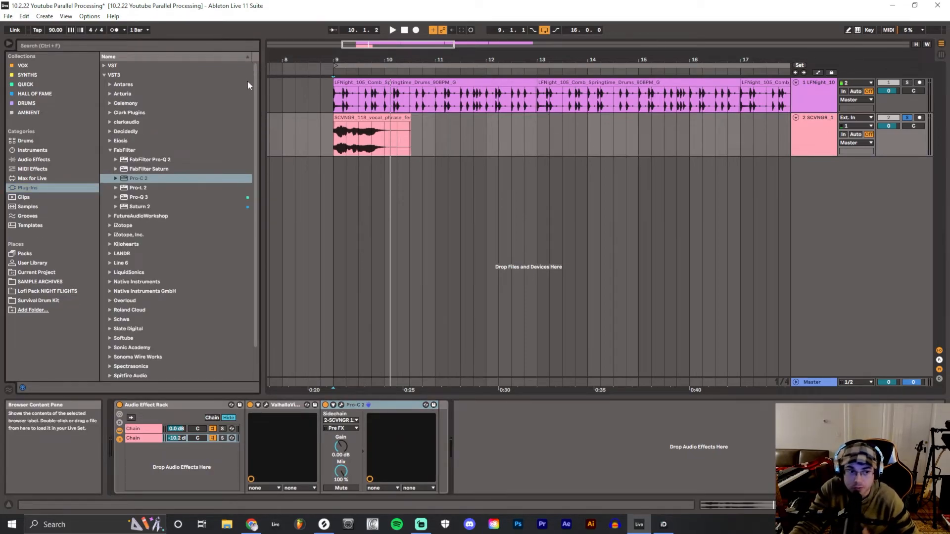
{"action": "left_click", "coordinate": [56, 94]}
{"action": "left_click_drag", "start_coordinate": [120, 103], "coordinate": [528, 257]}
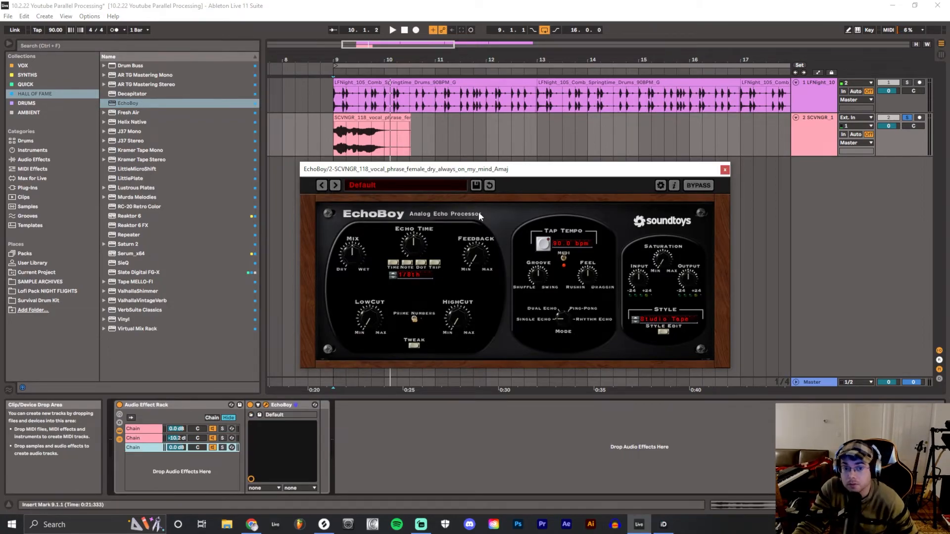
Load EchoBoy's Dirty Slap preset from the Vocal FX category, adjust its mix and close the plug-in window
{"action": "left_click", "coordinate": [451, 186]}
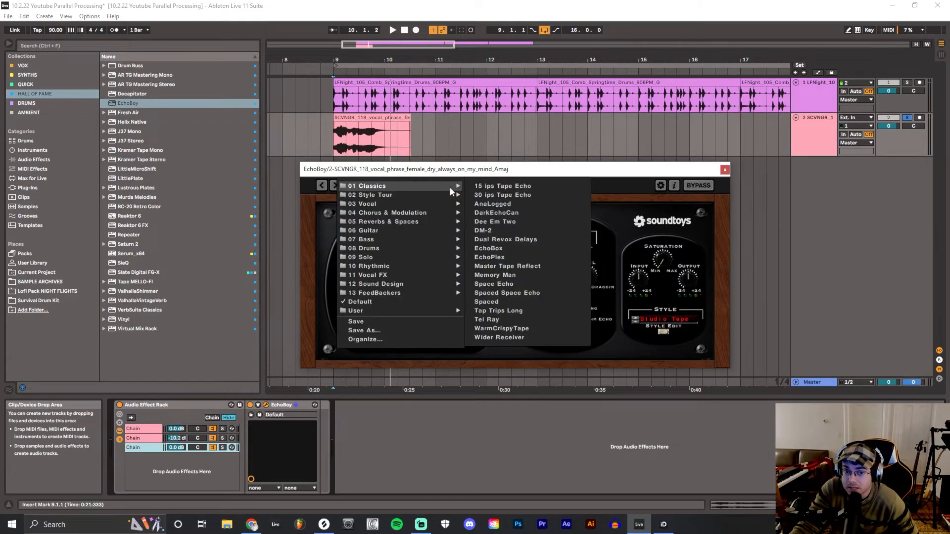
{"action": "mouse_move", "coordinate": [439, 215]}
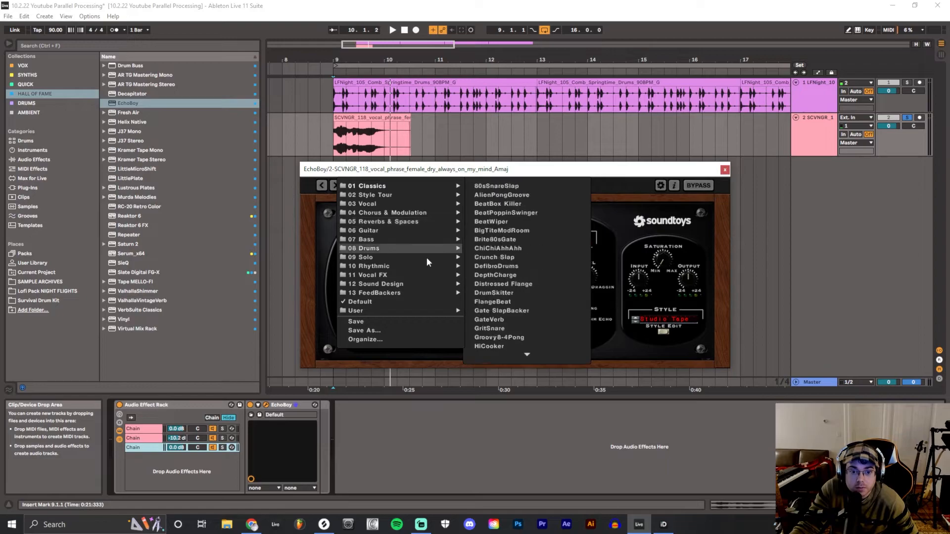
{"action": "mouse_move", "coordinate": [429, 275]}
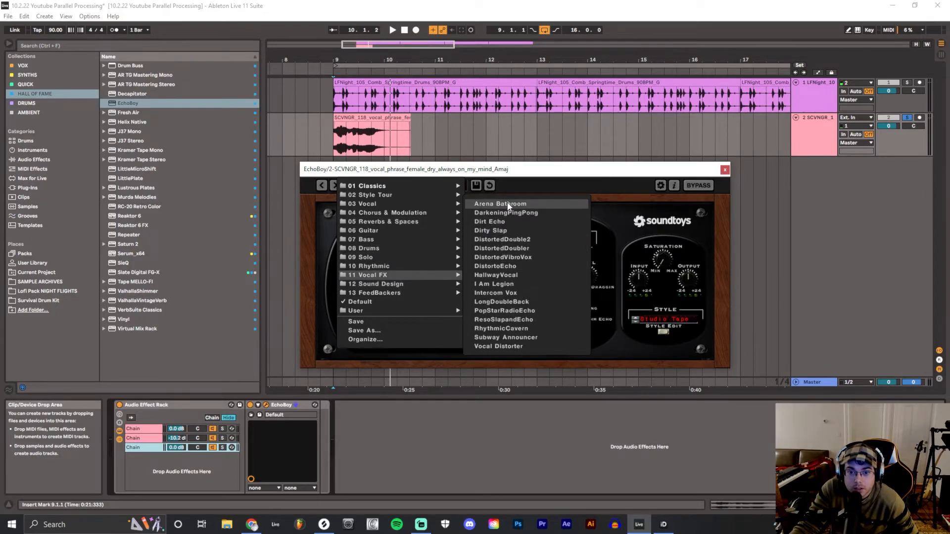
{"action": "left_click", "coordinate": [515, 231]}
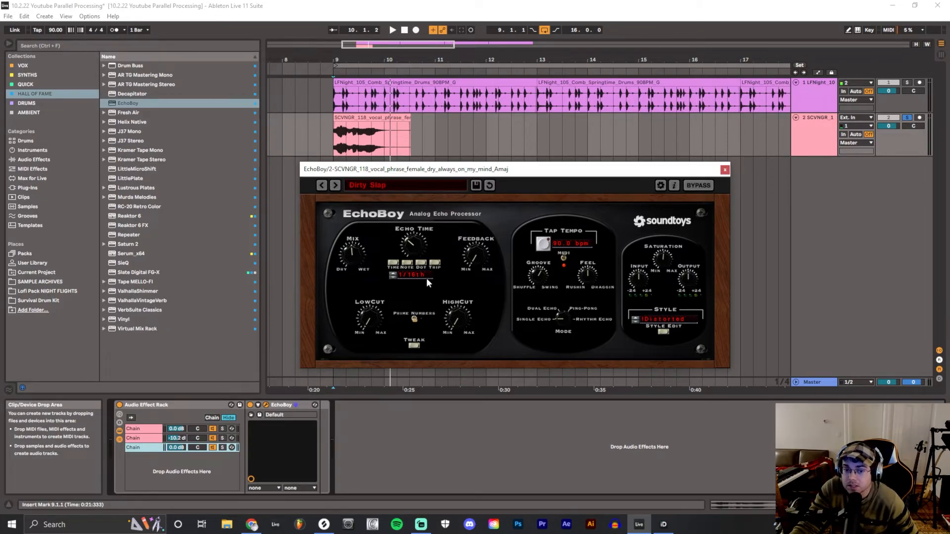
{"action": "left_click_drag", "start_coordinate": [354, 255], "coordinate": [401, 77]}
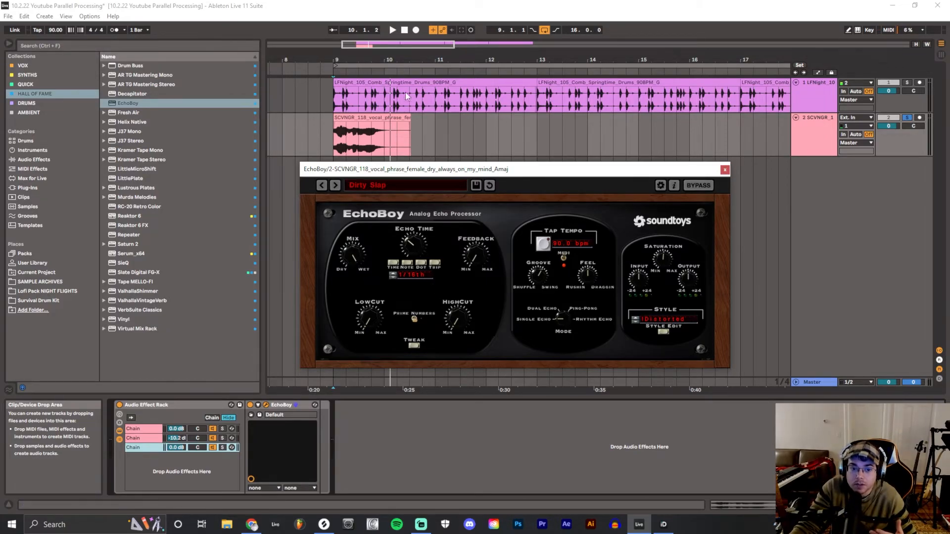
{"action": "left_click", "coordinate": [725, 169]}
Play the vocal with the delay, lower the EchoBoy chain's volume to -11.0 dB and play it again
{"action": "left_click", "coordinate": [391, 30]}
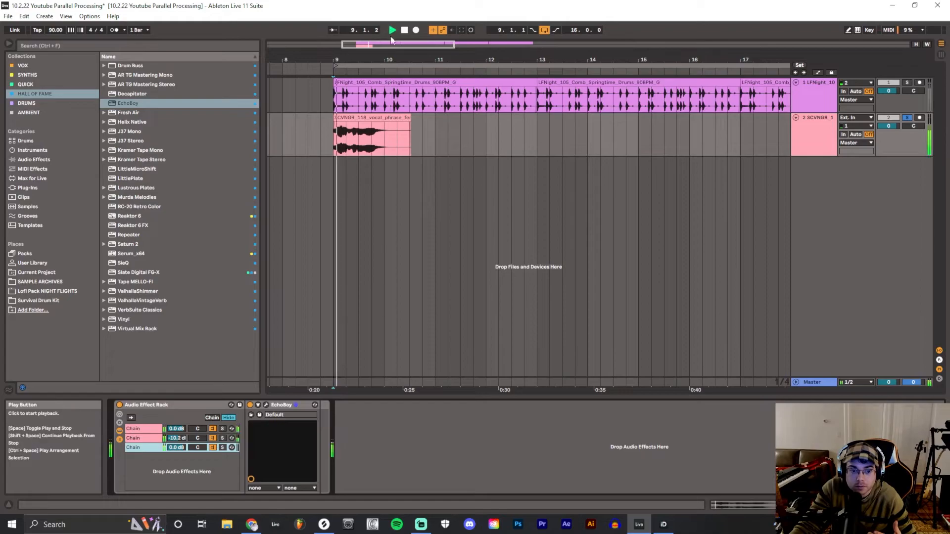
{"action": "left_click", "coordinate": [405, 30]}
{"action": "left_click_drag", "start_coordinate": [177, 448], "coordinate": [183, 452]}
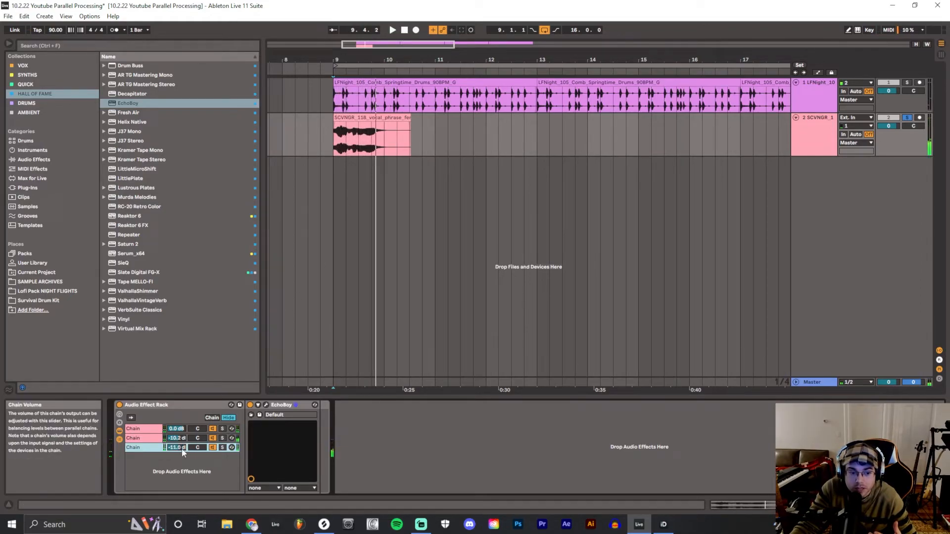
{"action": "left_click", "coordinate": [391, 30]}
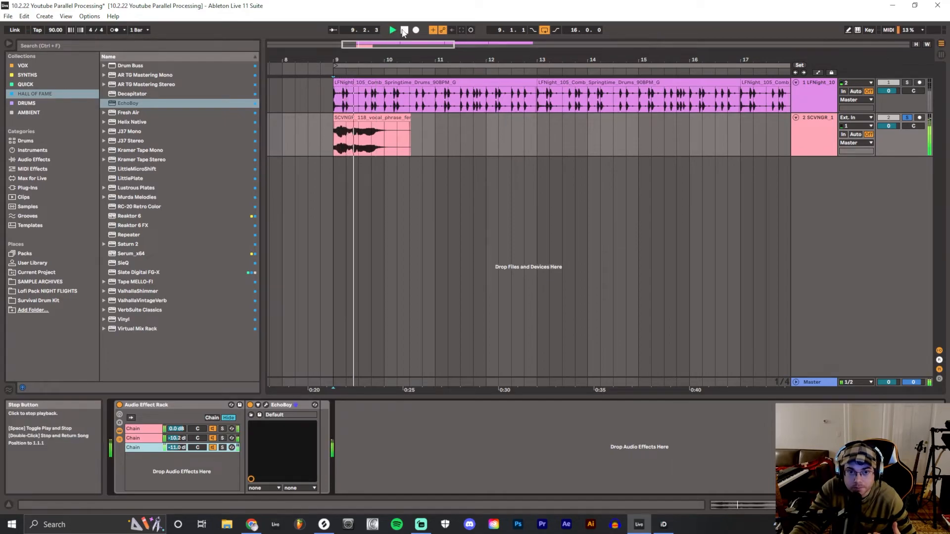
{"action": "left_click", "coordinate": [404, 30]}
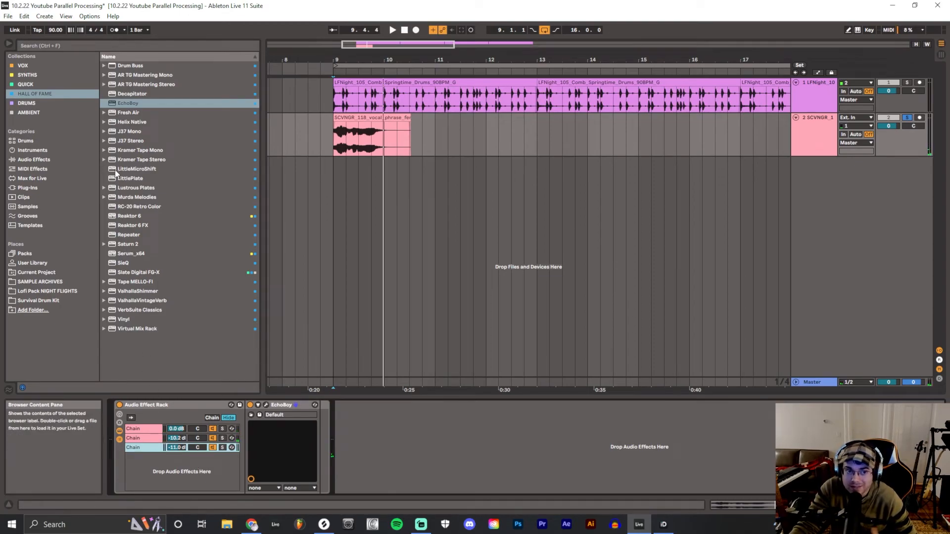
Add Saturn 2 to the rack as a fourth chain, solo it and raise its drive to about 91%
{"action": "left_click_drag", "start_coordinate": [127, 242], "coordinate": [230, 459]}
{"action": "left_click", "coordinate": [222, 457]}
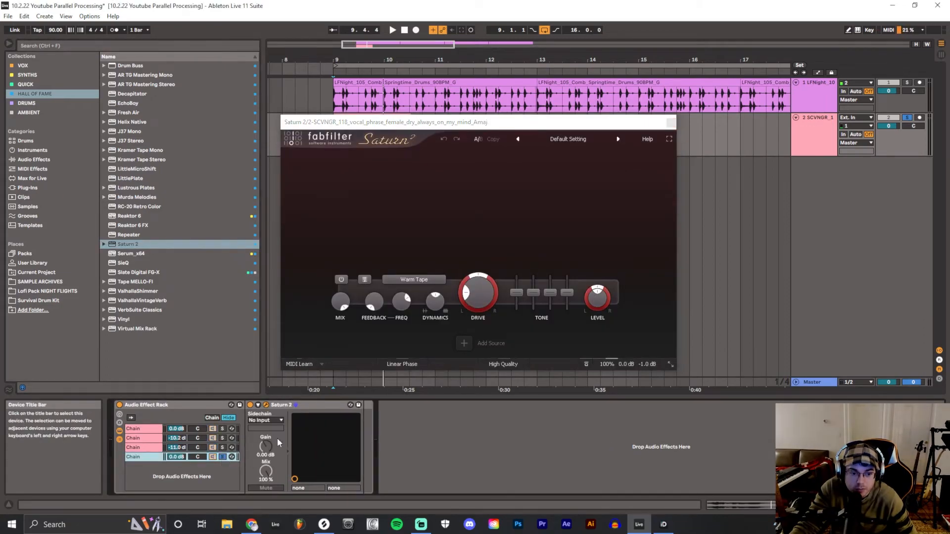
{"action": "left_click_drag", "start_coordinate": [478, 296], "coordinate": [494, 214]}
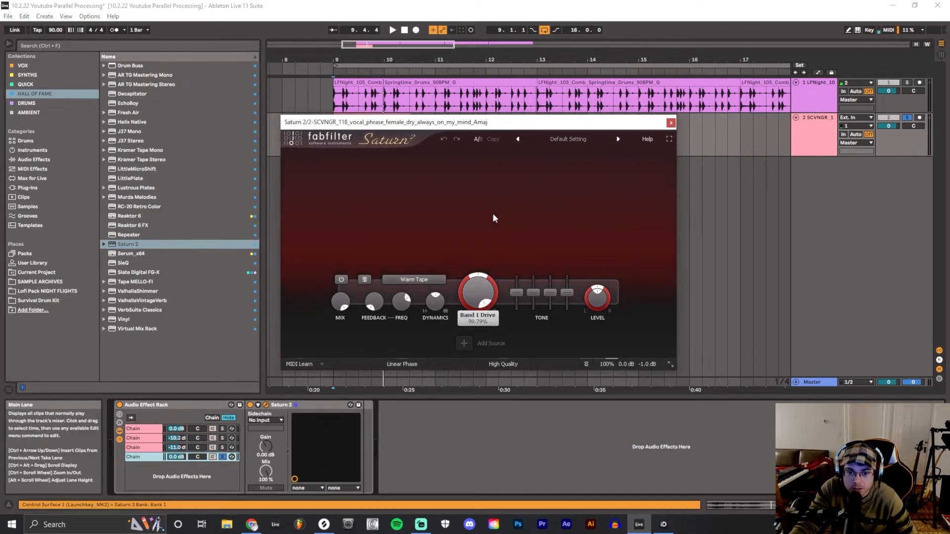
Play the vocal through the soloed Saturn 2 chain, and turn the solo off
{"action": "left_click", "coordinate": [393, 30]}
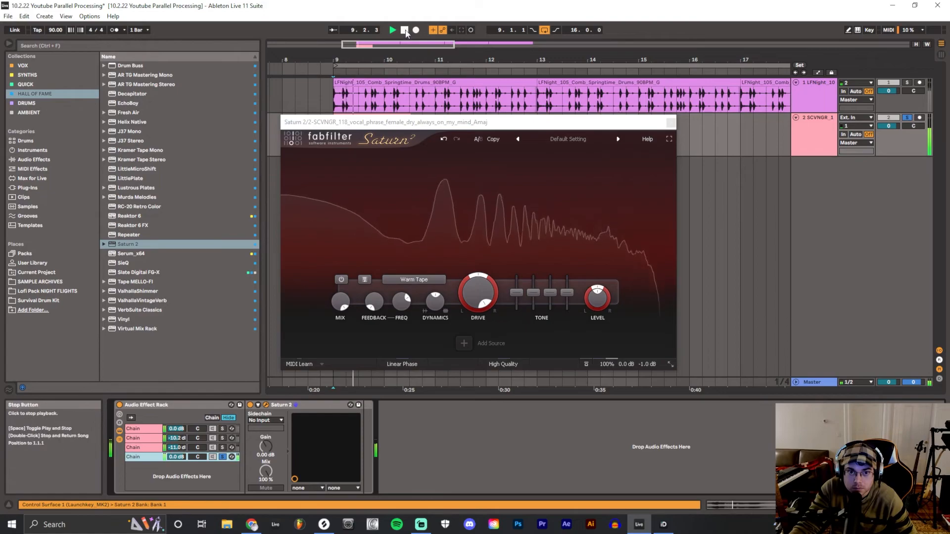
{"action": "left_click", "coordinate": [405, 30]}
{"action": "left_click", "coordinate": [222, 457]}
Pull the Saturn 2 chain's volume fully down and blend it in to -10.0 dB while playing the vocal
{"action": "left_click_drag", "start_coordinate": [177, 458], "coordinate": [176, 520]}
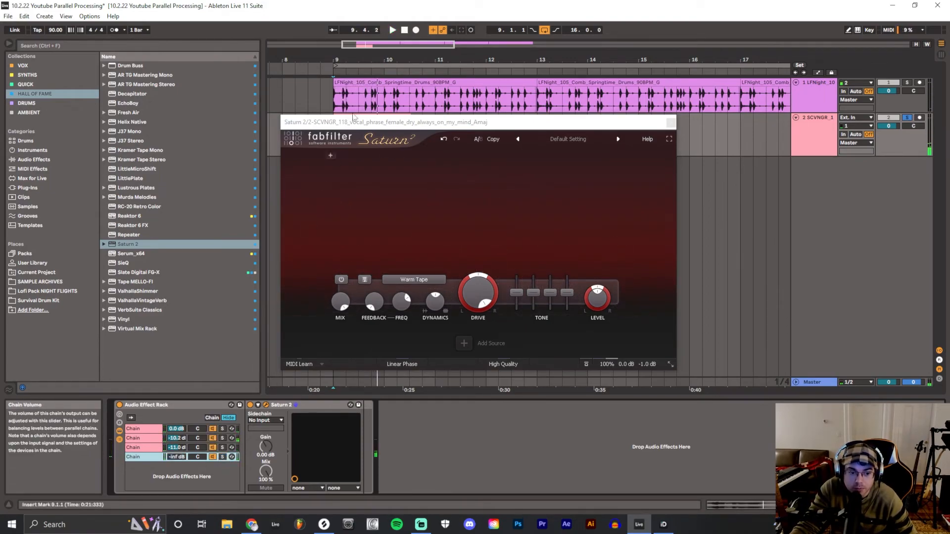
{"action": "left_click", "coordinate": [392, 30]}
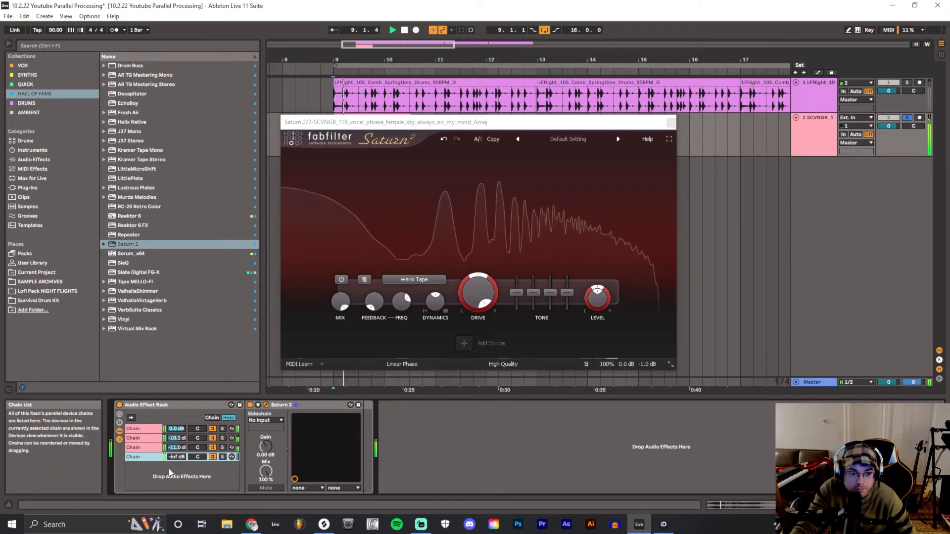
{"action": "left_click_drag", "start_coordinate": [176, 457], "coordinate": [176, 437]}
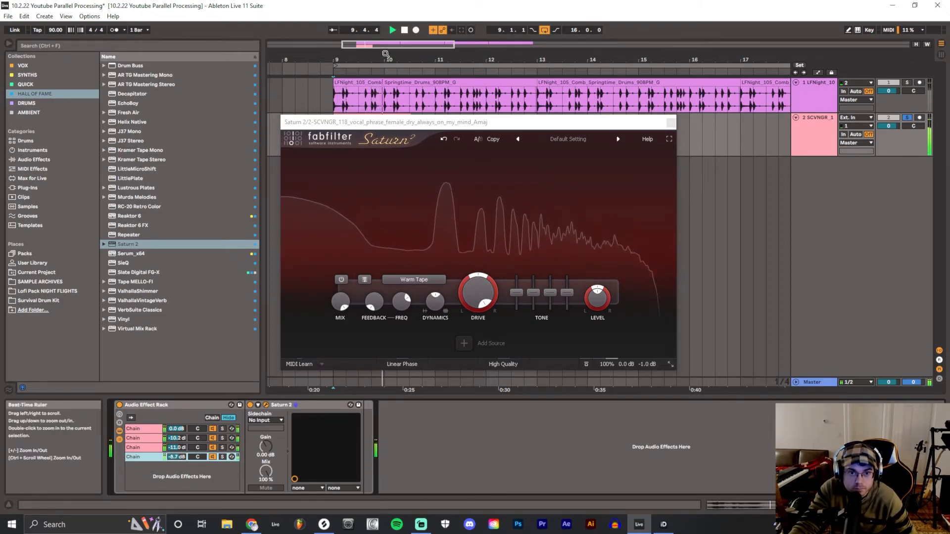
{"action": "left_click", "coordinate": [392, 30]}
{"action": "left_click_drag", "start_coordinate": [176, 456], "coordinate": [176, 461]}
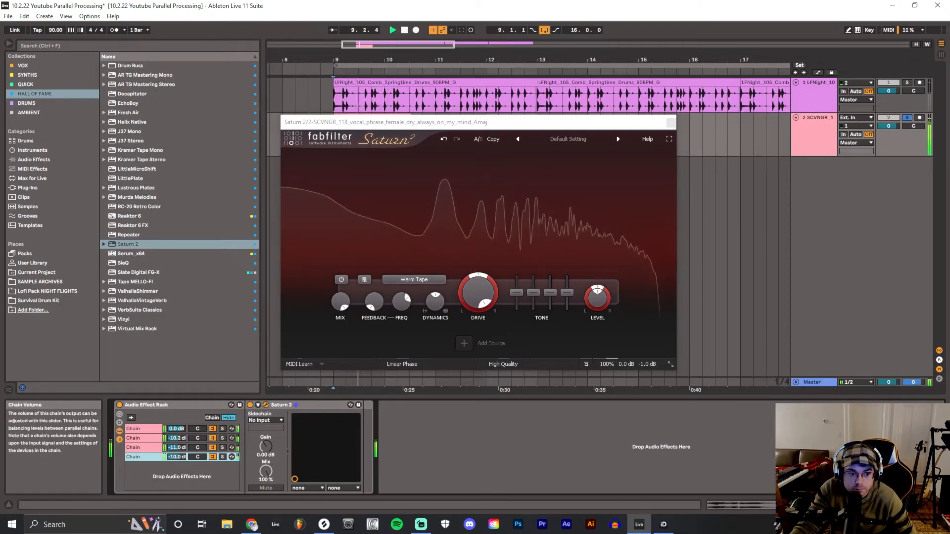
{"action": "key", "text": "space"}
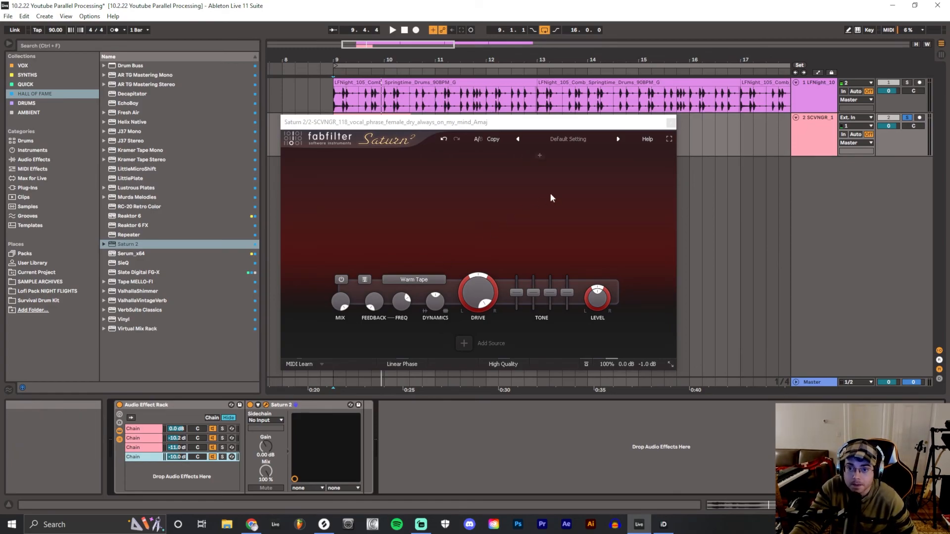
Close the Saturn 2 window and place the insert marker at bar 12 on the vocal track
{"action": "left_click", "coordinate": [671, 122]}
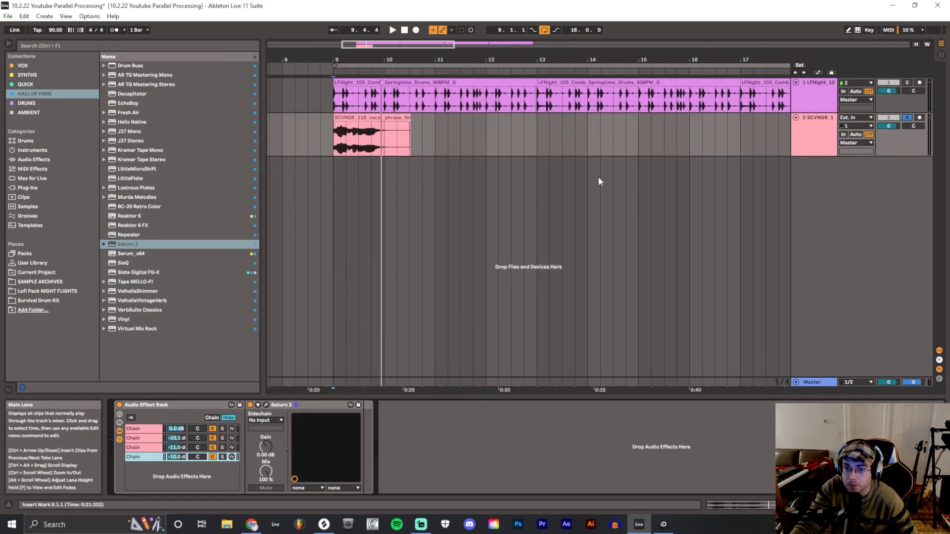
{"action": "left_click", "coordinate": [482, 142]}
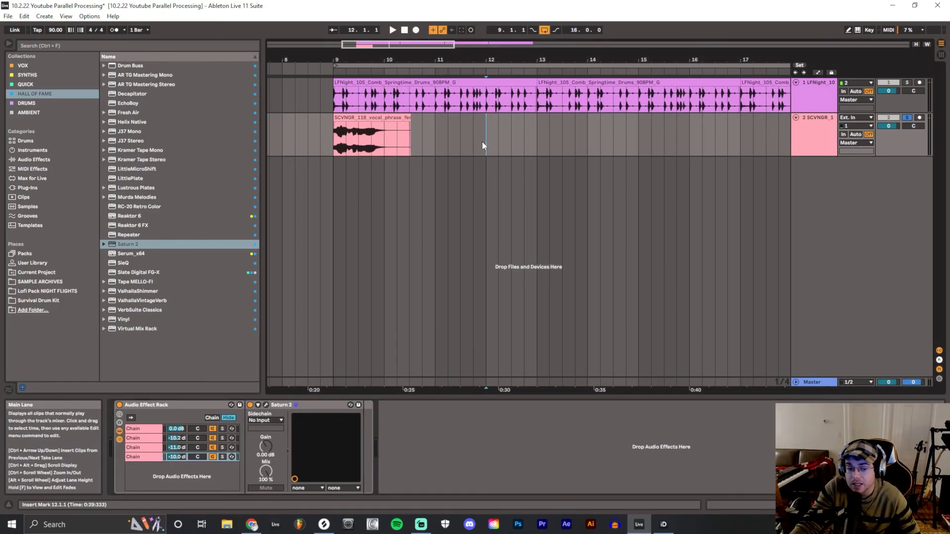